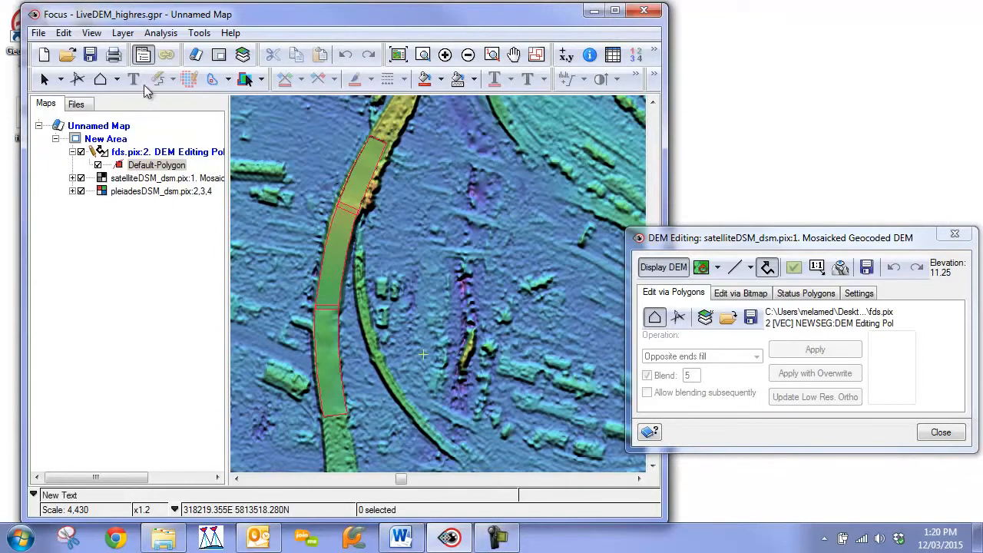
Hide the map layer tree to widen the DEM view
{"action": "left_click", "coordinate": [143, 53]}
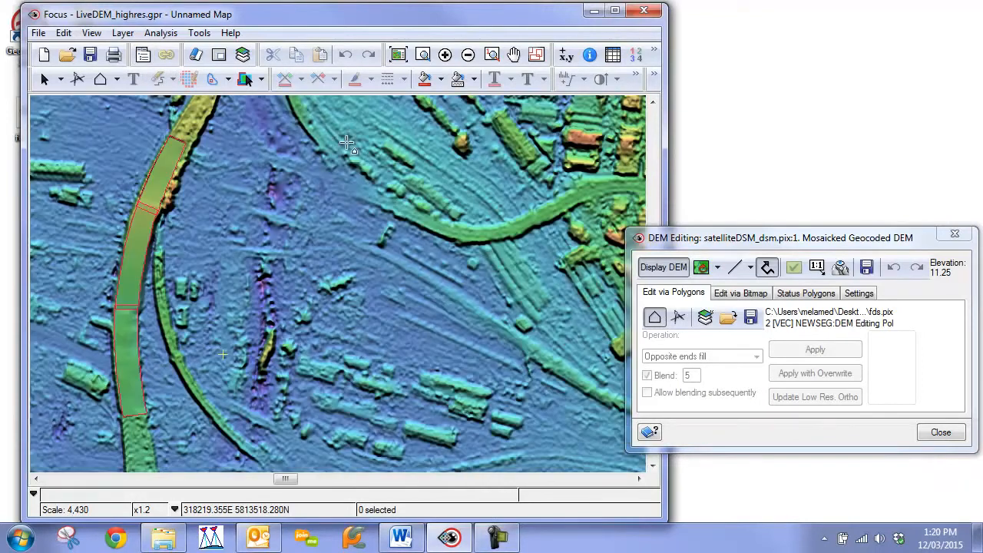
{"action": "scroll", "coordinate": [79, 272], "scroll_direction": "down", "scroll_amount": 1}
{"action": "left_click_drag", "start_coordinate": [79, 273], "coordinate": [491, 253]}
{"action": "scroll", "coordinate": [492, 254], "scroll_direction": "up", "scroll_amount": 2}
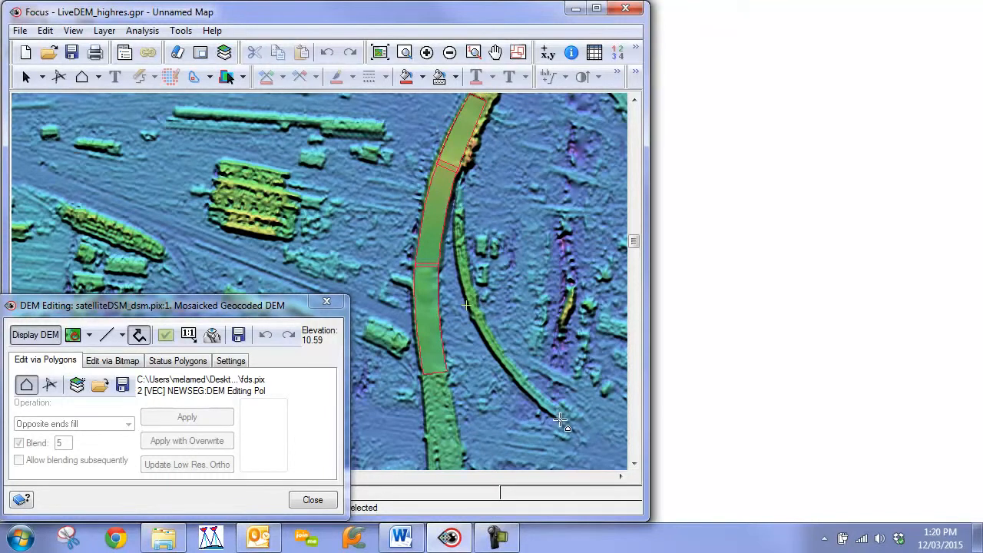
Start an editing polygon around the narrow curved ramp east of the main road, tracing its eastern side from the southern end to the northern tip
{"action": "scroll", "coordinate": [548, 410], "scroll_direction": "up", "scroll_amount": 1}
{"action": "left_click_drag", "start_coordinate": [400, 272], "coordinate": [529, 233]}
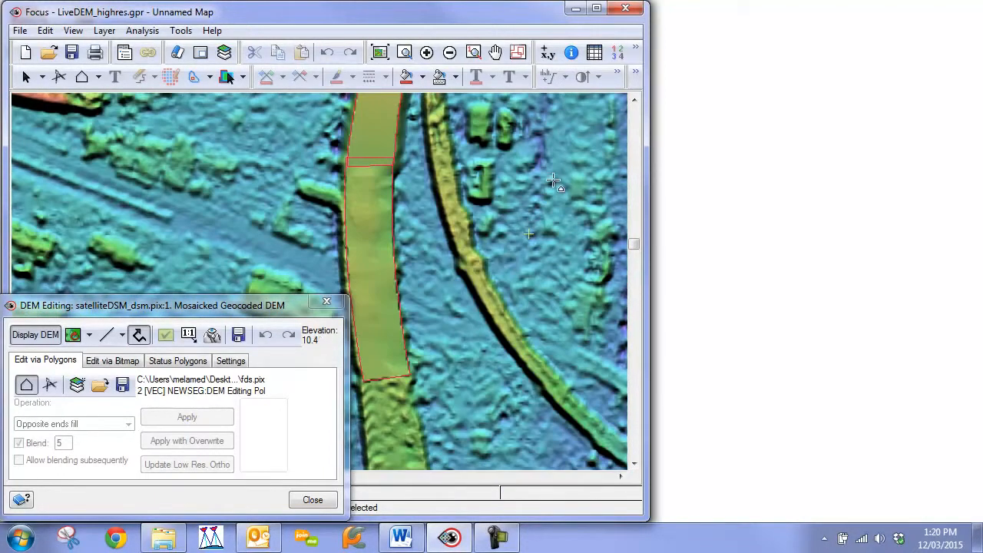
{"action": "left_click_drag", "start_coordinate": [498, 326], "coordinate": [420, 228]}
{"action": "left_click", "coordinate": [550, 343]}
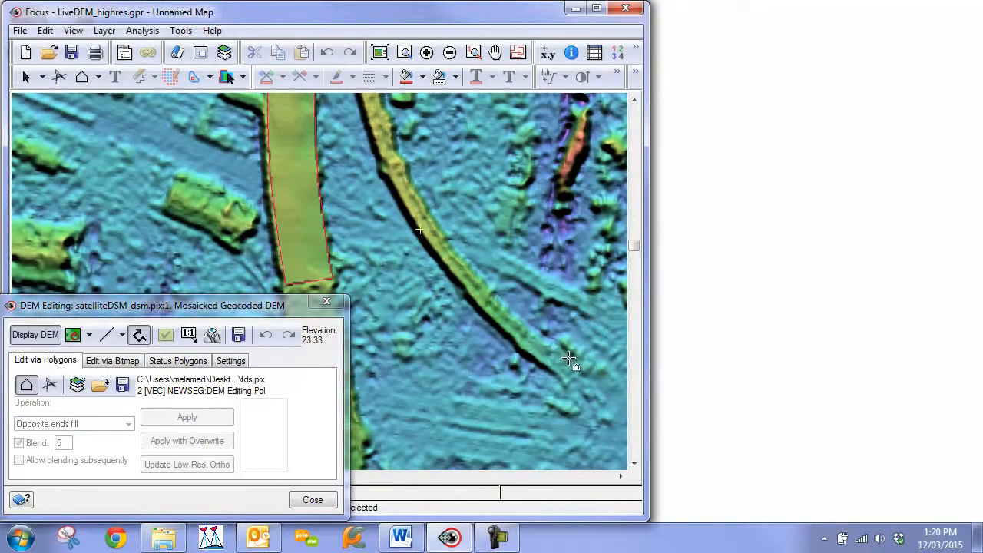
{"action": "left_click_drag", "start_coordinate": [446, 232], "coordinate": [519, 347]}
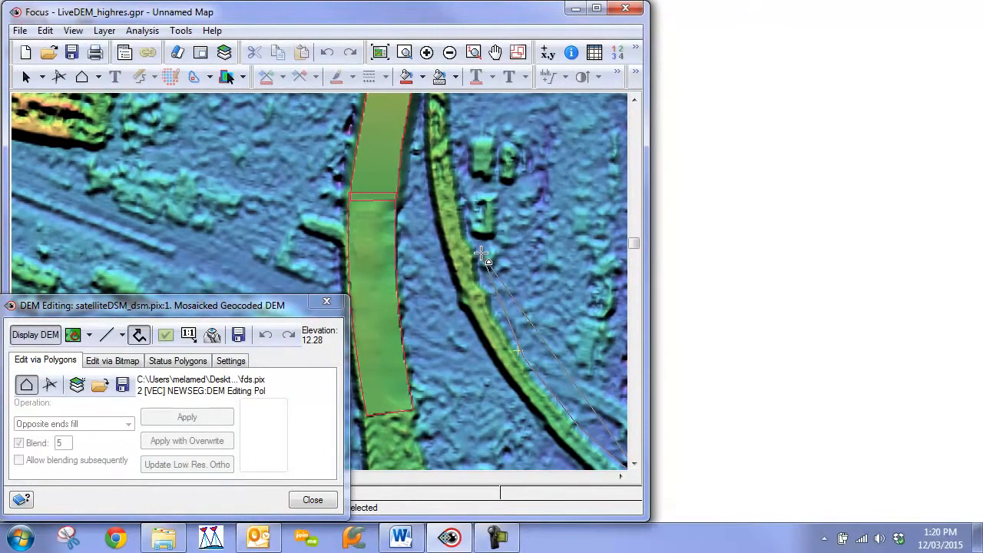
{"action": "left_click", "coordinate": [453, 139]}
{"action": "left_click_drag", "start_coordinate": [453, 140], "coordinate": [473, 334]}
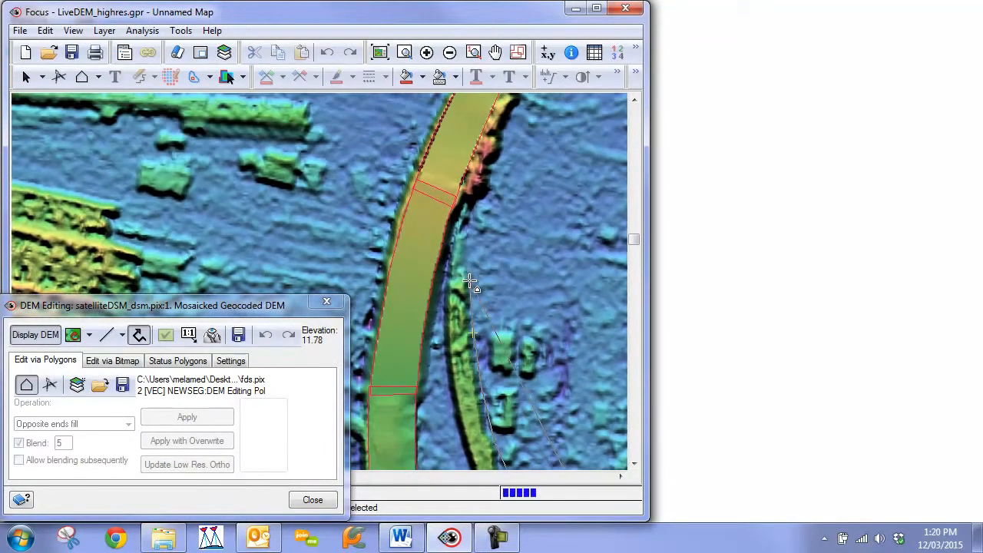
{"action": "left_click", "coordinate": [466, 281]}
Trace the ramp's western side from the northern tip back to the southern end and finish the polygon
{"action": "left_click", "coordinate": [445, 281]}
{"action": "left_click", "coordinate": [443, 338]}
{"action": "left_click", "coordinate": [445, 388]}
{"action": "left_click_drag", "start_coordinate": [444, 411], "coordinate": [437, 243]}
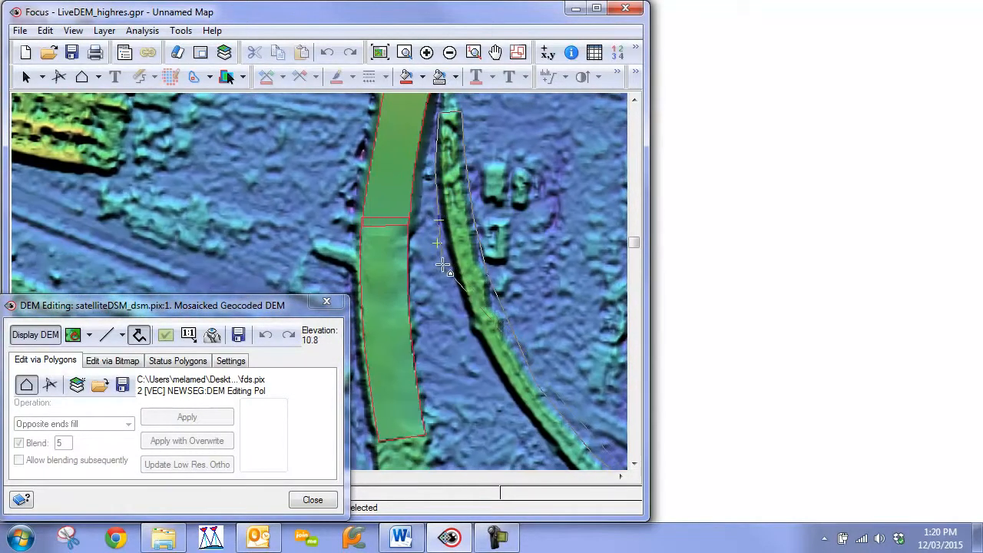
{"action": "left_click", "coordinate": [452, 276]}
{"action": "left_click", "coordinate": [474, 337]}
{"action": "left_click_drag", "start_coordinate": [519, 430], "coordinate": [460, 277]}
{"action": "left_click", "coordinate": [470, 281]}
{"action": "left_click", "coordinate": [523, 349]}
{"action": "left_click", "coordinate": [600, 389]}
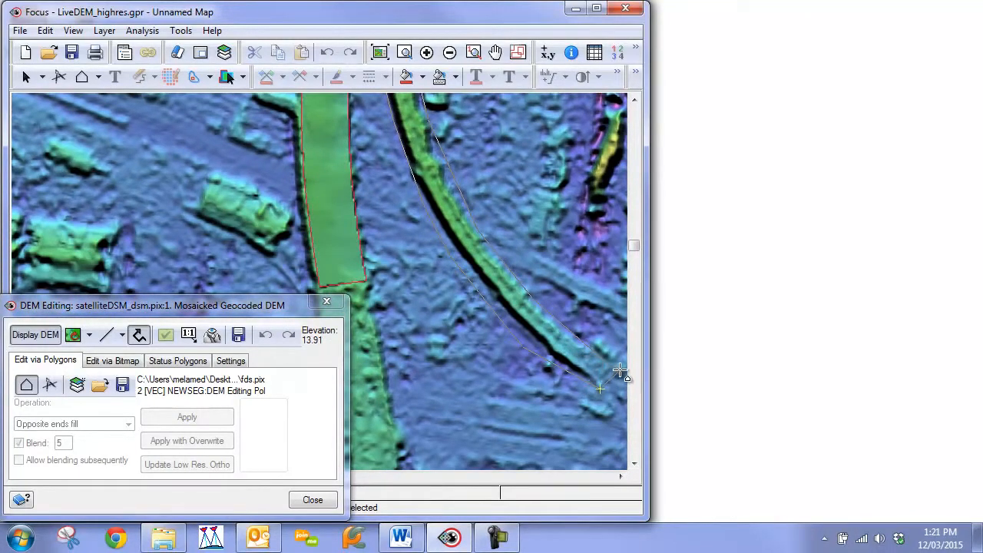
{"action": "right_click", "coordinate": [621, 369]}
Open a full-resolution ortho preview of a rectangular area enclosing the ramp polygon
{"action": "left_click", "coordinate": [188, 335]}
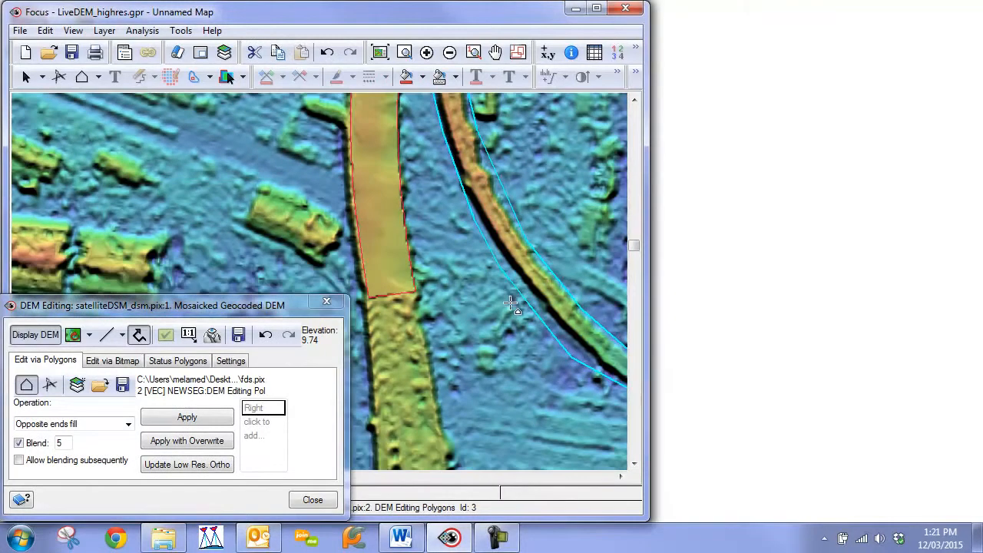
{"action": "left_click", "coordinate": [192, 336]}
{"action": "left_click_drag", "start_coordinate": [301, 193], "coordinate": [428, 250]}
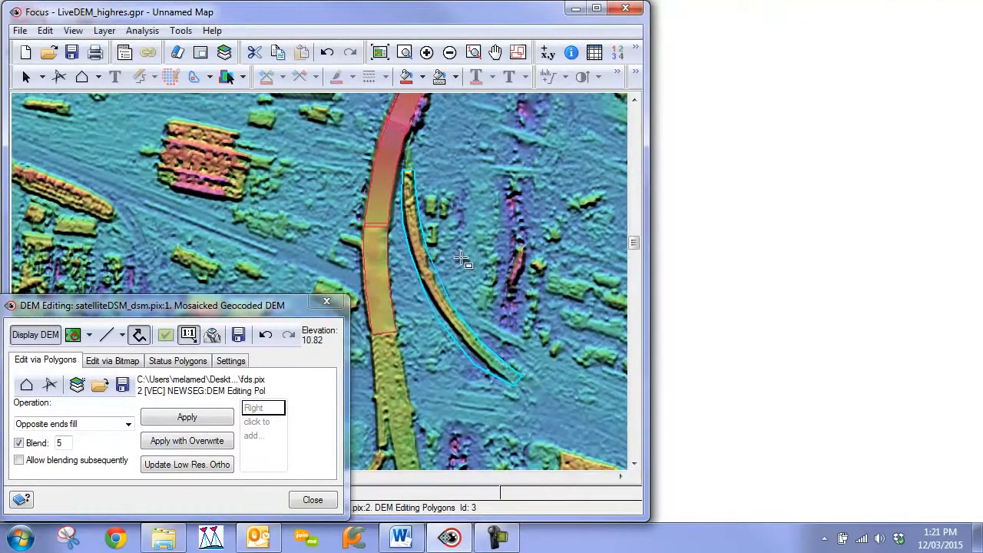
{"action": "left_click", "coordinate": [547, 406]}
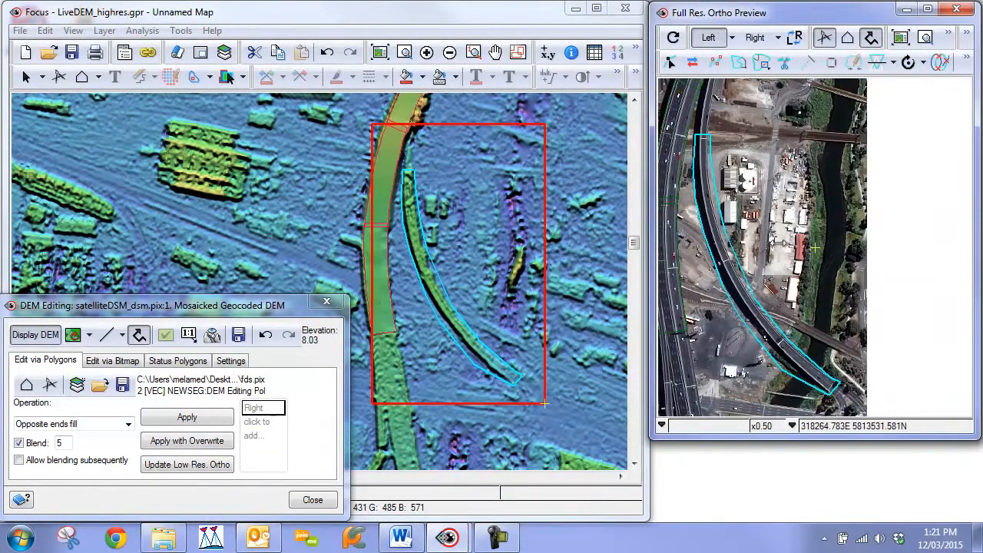
{"action": "scroll", "coordinate": [779, 278], "scroll_direction": "up", "scroll_amount": 1}
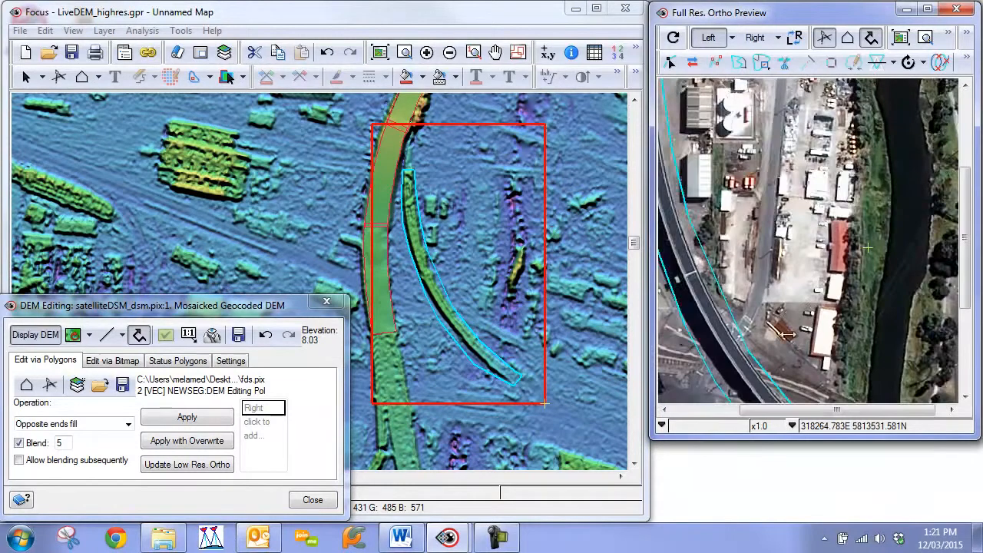
{"action": "left_click_drag", "start_coordinate": [781, 328], "coordinate": [819, 168]}
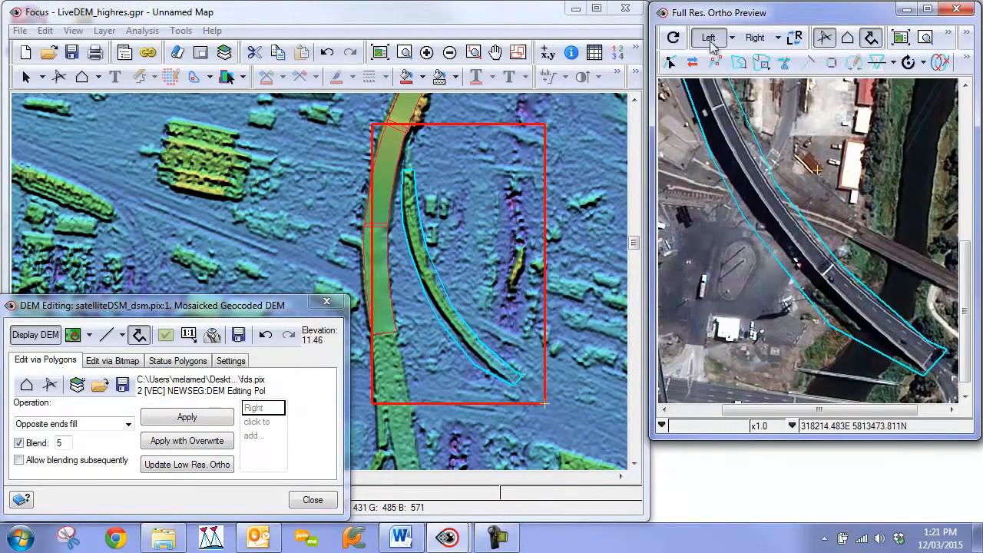
Reshape the ramp polygon's western edge in the ortho preview to follow the road more closely
{"action": "left_click", "coordinate": [738, 62]}
{"action": "left_click", "coordinate": [922, 378]}
{"action": "left_click", "coordinate": [758, 213]}
{"action": "left_click", "coordinate": [717, 142]}
{"action": "left_click", "coordinate": [720, 129]}
{"action": "double_click", "coordinate": [732, 155]}
{"action": "left_click", "coordinate": [757, 155]}
{"action": "left_click_drag", "start_coordinate": [796, 386], "coordinate": [731, 207]}
{"action": "double_click", "coordinate": [847, 364]}
Activate vertex editing and check the polygon's outline against the road in the ortho preview
{"action": "left_click", "coordinate": [671, 63]}
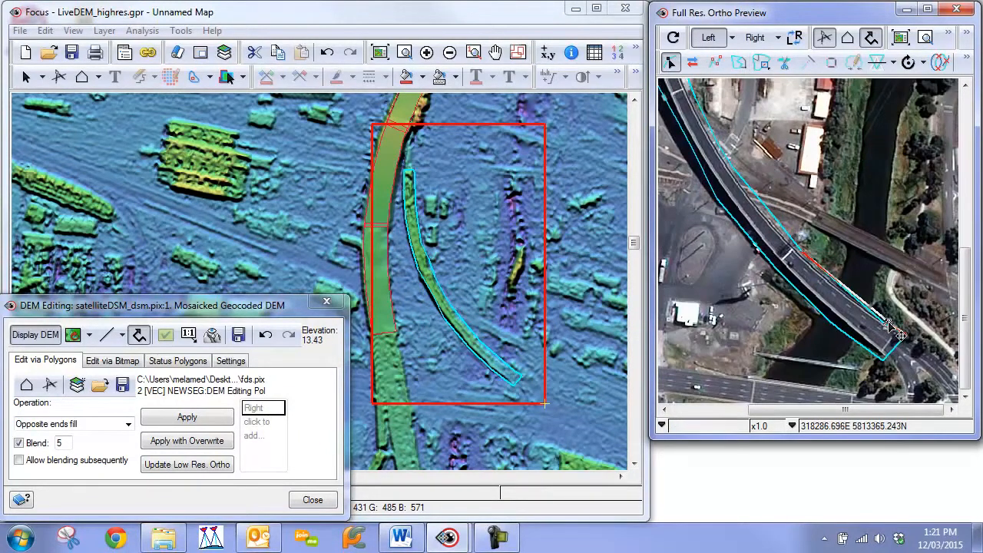
{"action": "left_click_drag", "start_coordinate": [785, 214], "coordinate": [845, 331]}
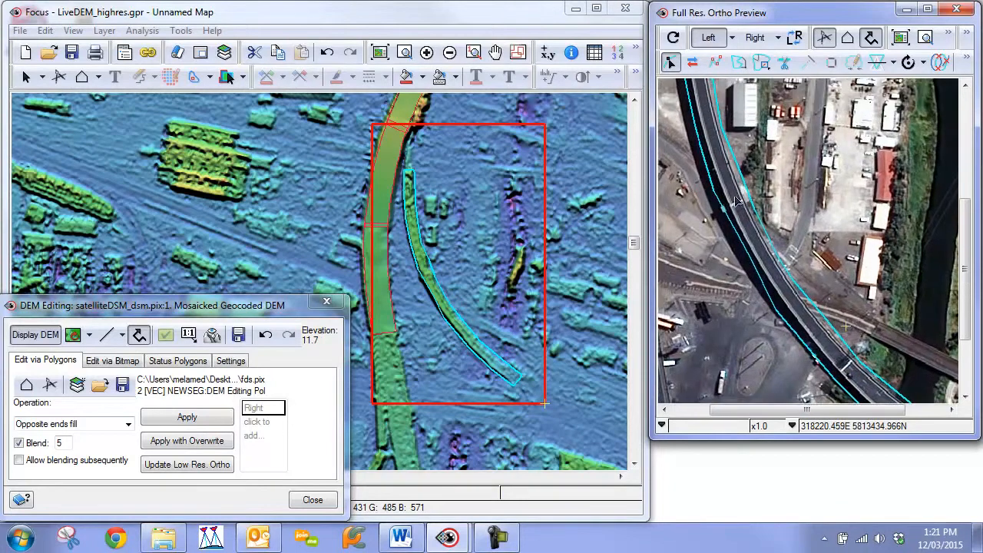
{"action": "left_click_drag", "start_coordinate": [724, 172], "coordinate": [758, 251]}
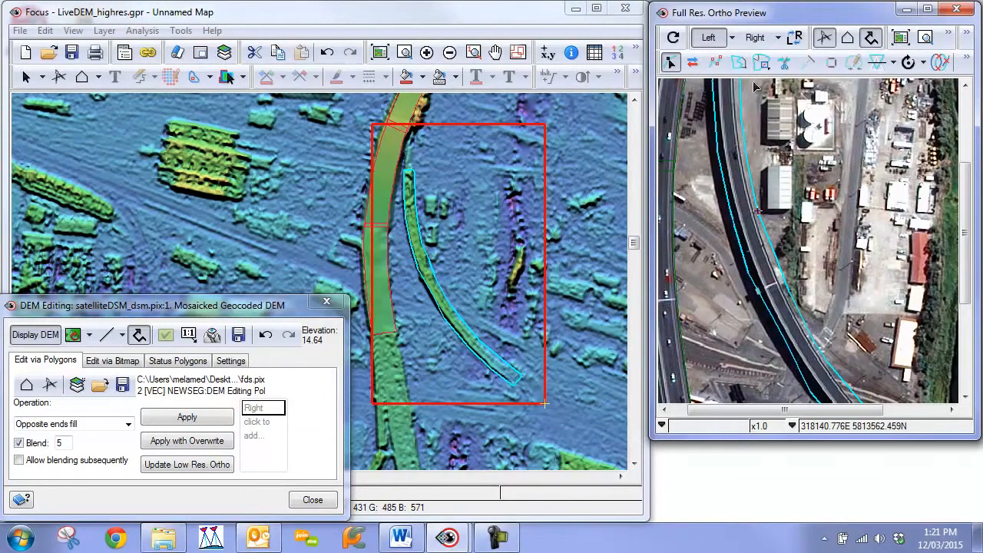
{"action": "left_click_drag", "start_coordinate": [795, 310], "coordinate": [740, 179]}
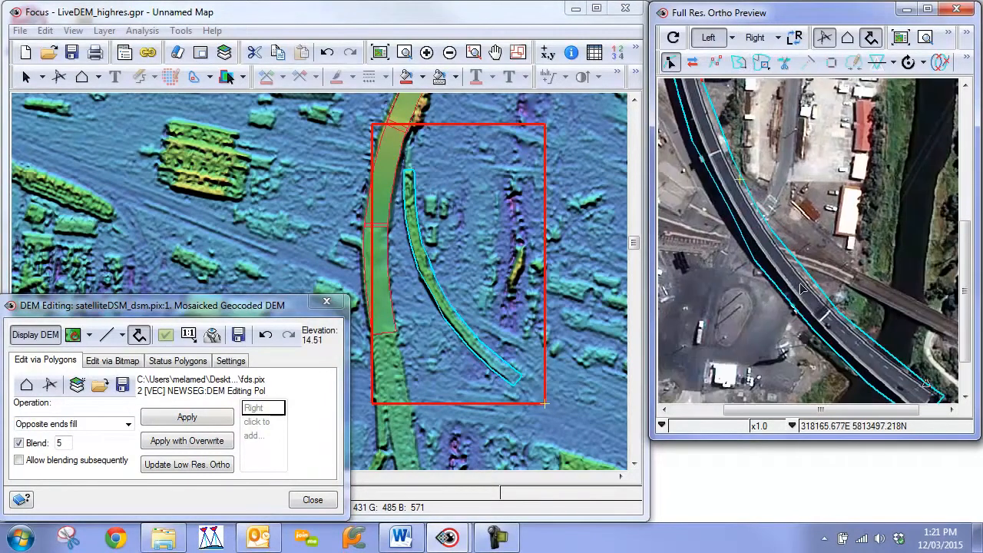
Alternate between the left and right ortho images and compare the road's alignment along the whole ramp
{"action": "left_click", "coordinate": [794, 37]}
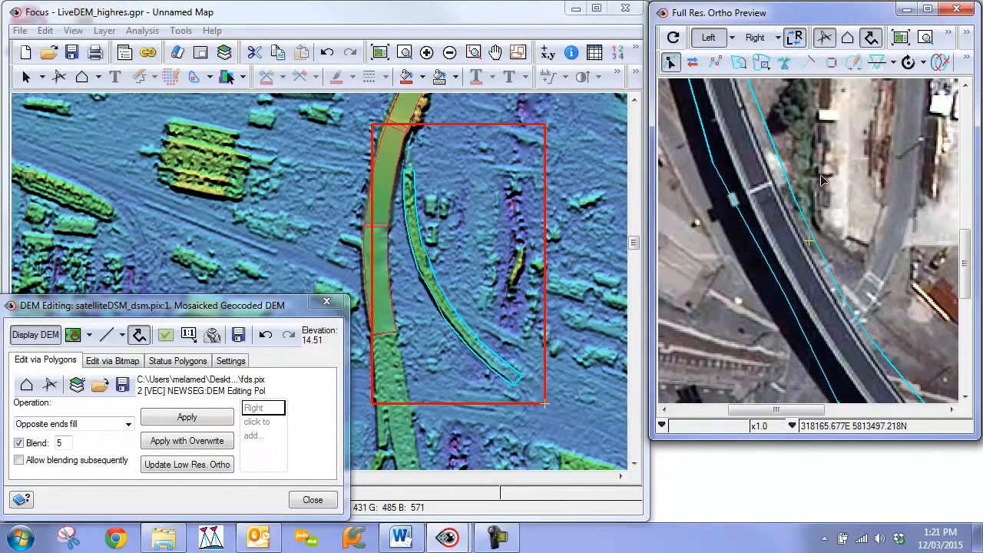
{"action": "left_click_drag", "start_coordinate": [844, 263], "coordinate": [796, 182]}
{"action": "left_click_drag", "start_coordinate": [815, 314], "coordinate": [800, 203]}
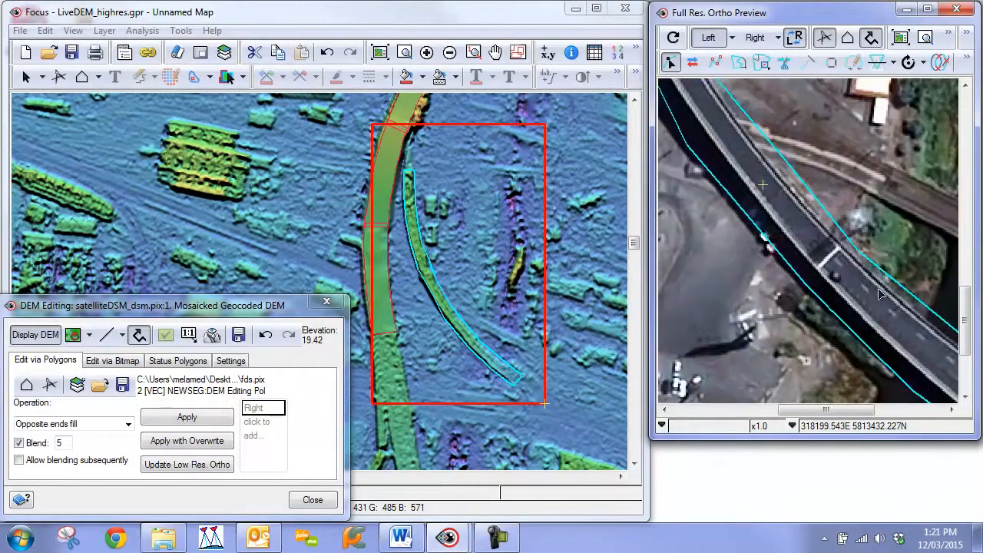
{"action": "left_click_drag", "start_coordinate": [941, 296], "coordinate": [787, 186]}
{"action": "left_click_drag", "start_coordinate": [742, 139], "coordinate": [911, 318]}
{"action": "left_click_drag", "start_coordinate": [777, 161], "coordinate": [875, 346]}
{"action": "left_click_drag", "start_coordinate": [795, 117], "coordinate": [854, 292]}
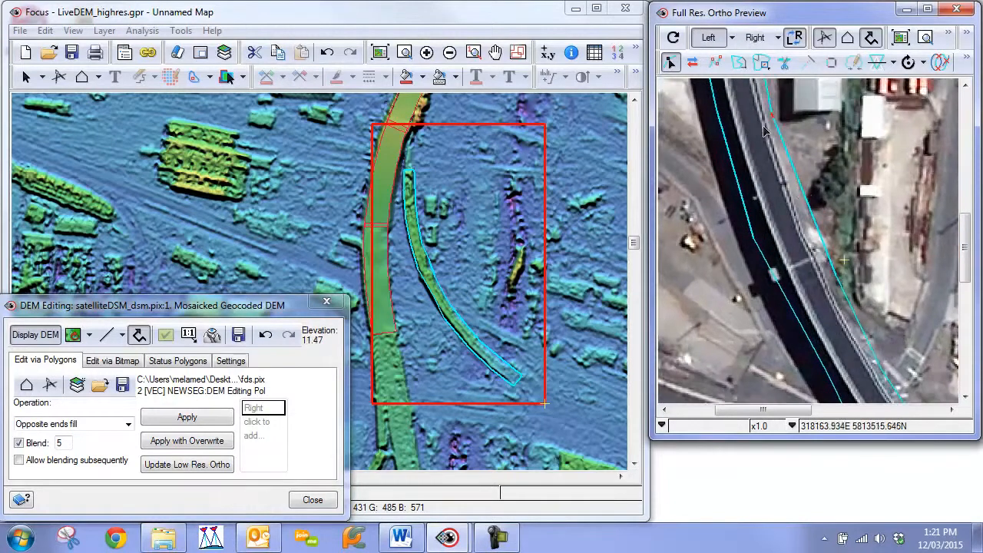
{"action": "left_click_drag", "start_coordinate": [762, 146], "coordinate": [859, 301]}
{"action": "left_click_drag", "start_coordinate": [813, 266], "coordinate": [810, 283]}
{"action": "left_click", "coordinate": [839, 252]}
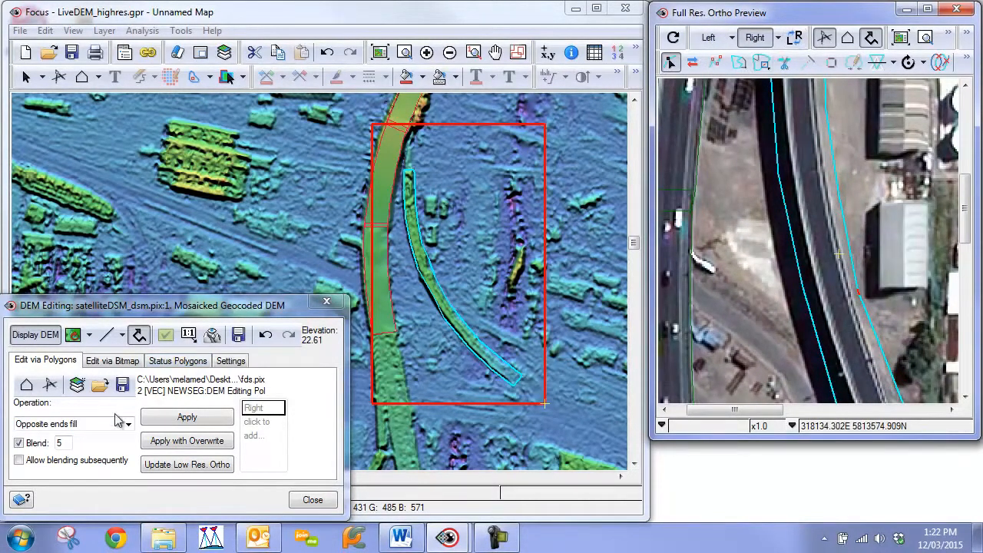
Set the polygon editing operation to Road median filter with a size of 25
{"action": "left_click", "coordinate": [107, 423]}
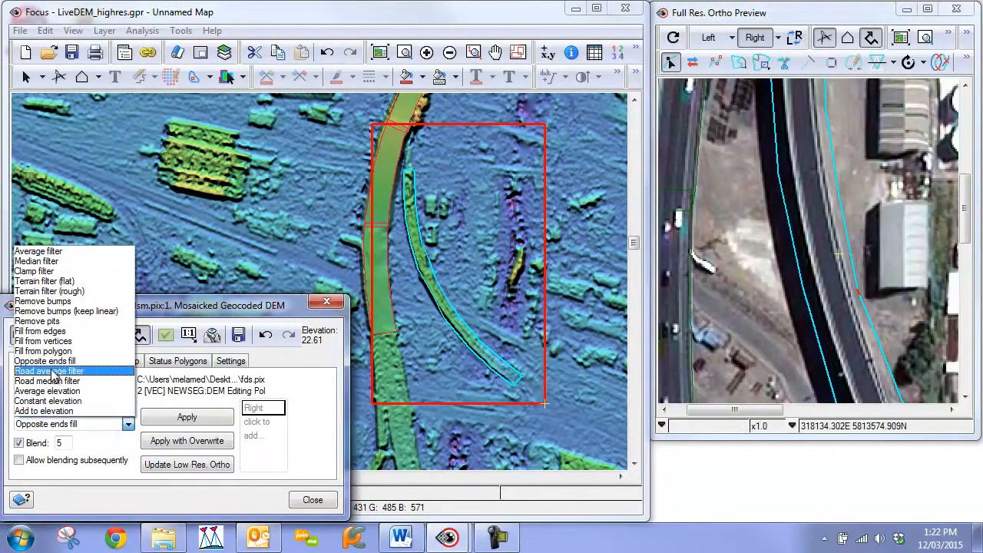
{"action": "left_click", "coordinate": [53, 375]}
{"action": "left_click", "coordinate": [73, 424]}
{"action": "left_click", "coordinate": [68, 388]}
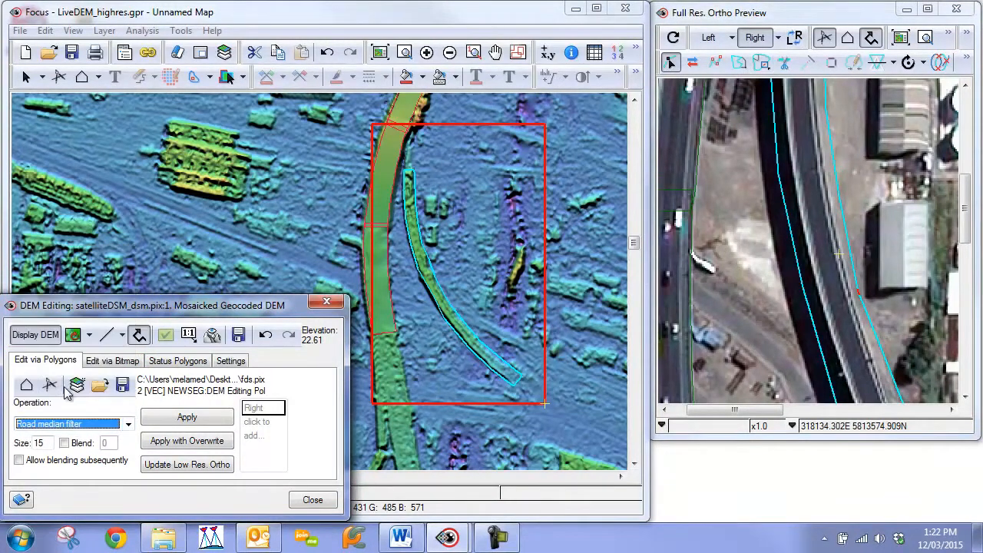
{"action": "double_click", "coordinate": [44, 444]}
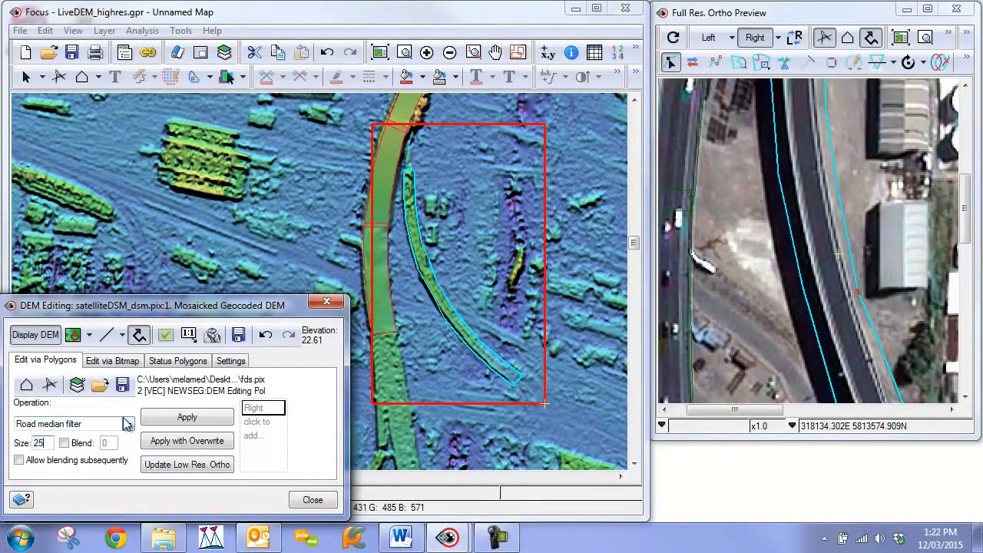
Apply the road median filter with overwrite to the ramp polygon and inspect the DEM surface there
{"action": "left_click", "coordinate": [201, 442]}
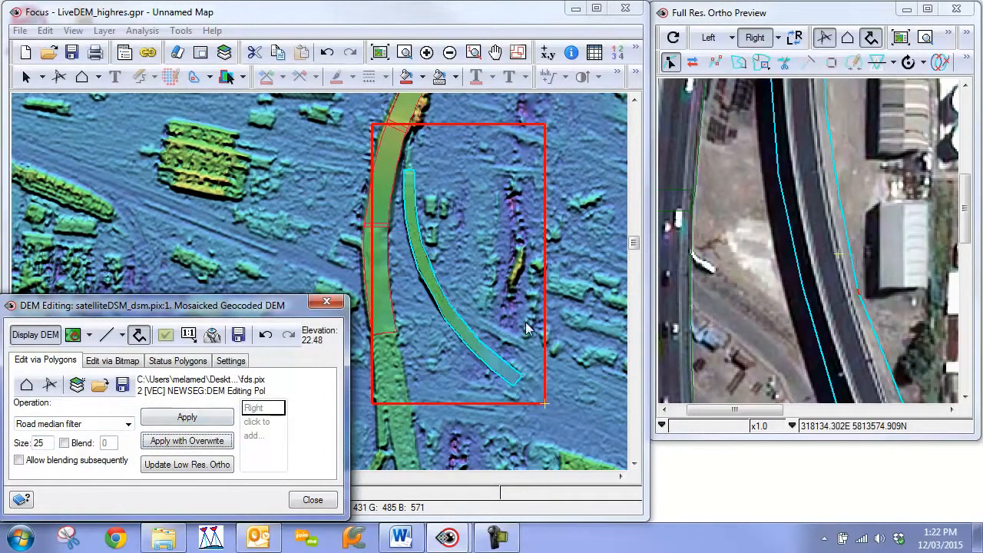
{"action": "scroll", "coordinate": [528, 339], "scroll_direction": "up", "scroll_amount": 1}
{"action": "left_click_drag", "start_coordinate": [364, 234], "coordinate": [582, 417]}
{"action": "left_click_drag", "start_coordinate": [398, 259], "coordinate": [505, 386]}
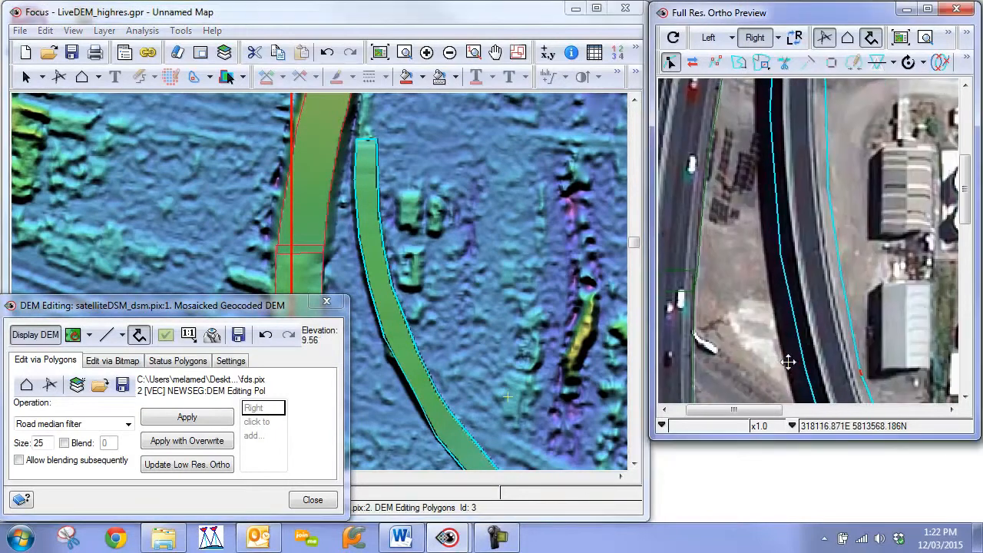
Refresh the ortho preview and examine the left and right images along the filtered ramp
{"action": "left_click", "coordinate": [673, 37]}
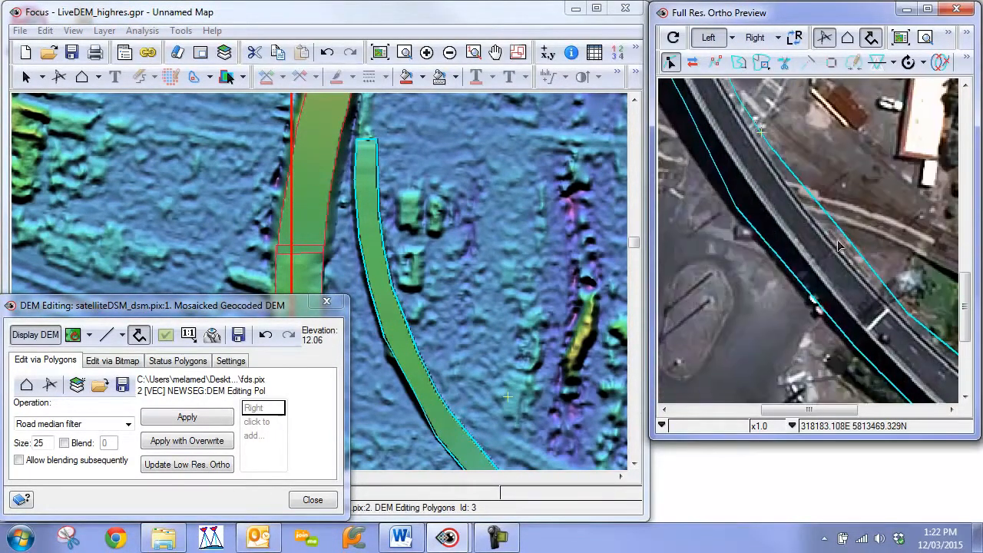
{"action": "left_click", "coordinate": [760, 40]}
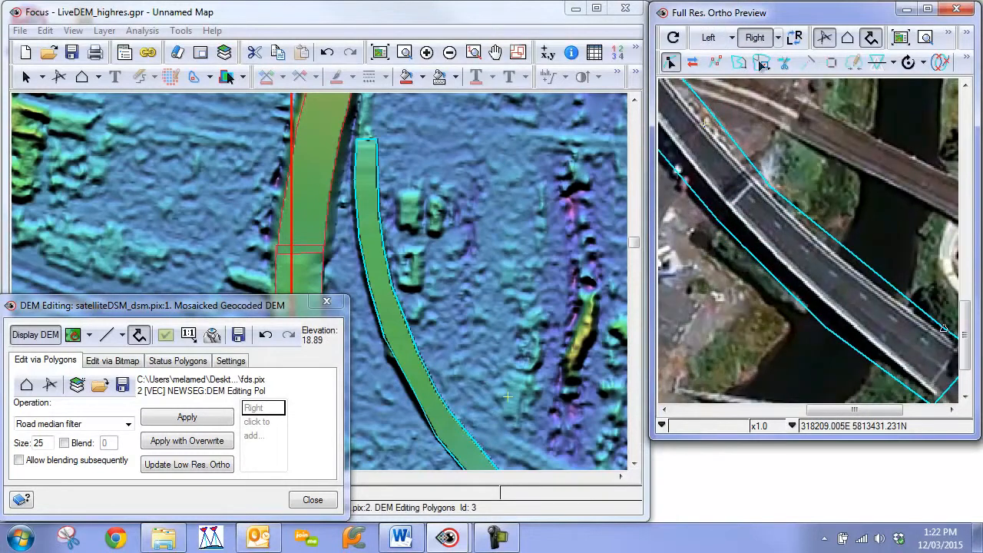
{"action": "left_click_drag", "start_coordinate": [815, 275], "coordinate": [701, 114]}
{"action": "left_click_drag", "start_coordinate": [749, 154], "coordinate": [957, 330]}
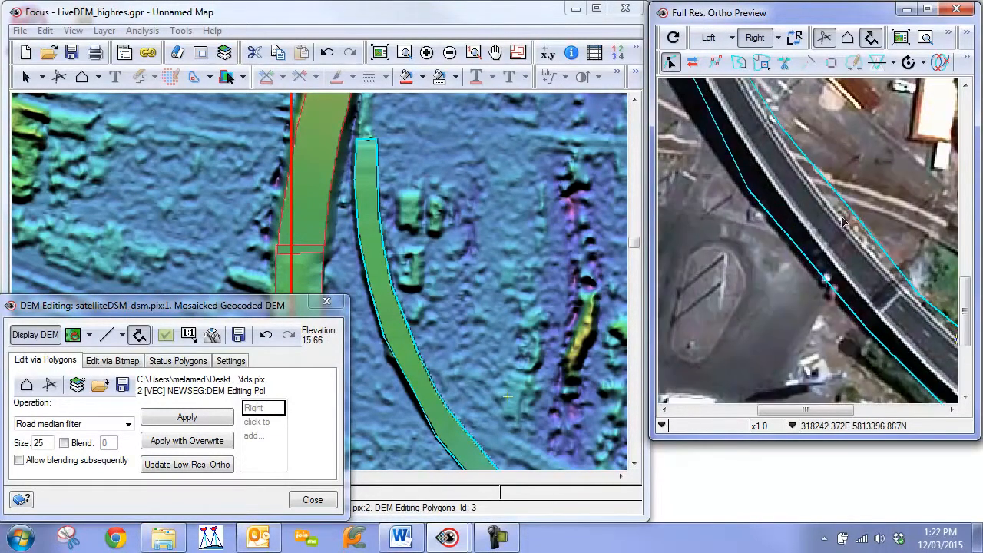
{"action": "left_click_drag", "start_coordinate": [799, 160], "coordinate": [957, 334]}
{"action": "left_click_drag", "start_coordinate": [845, 146], "coordinate": [875, 297]}
{"action": "left_click_drag", "start_coordinate": [833, 114], "coordinate": [851, 306]}
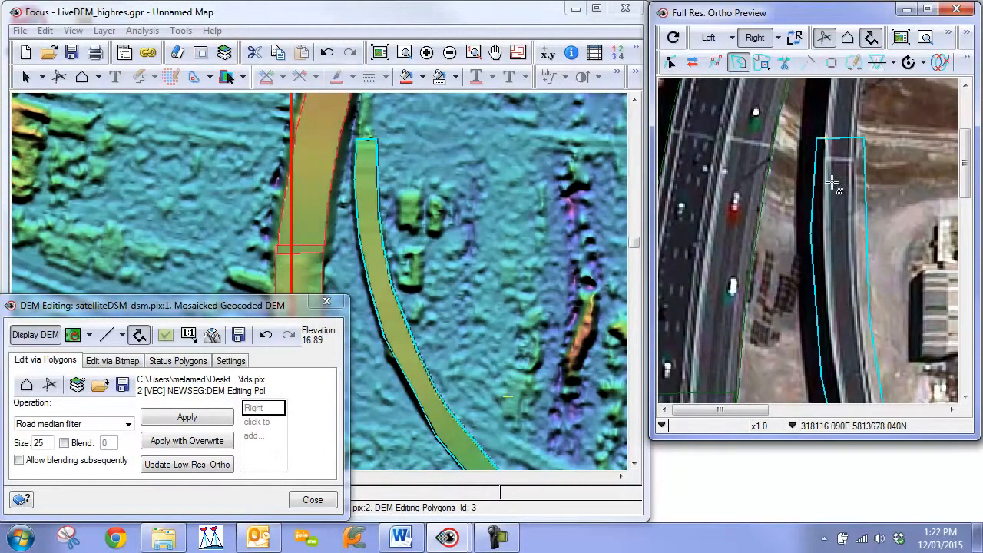
Undo the road median filter and begin reshaping the polygon's western edge tightly along the road from its northern end
{"action": "left_click", "coordinate": [266, 334]}
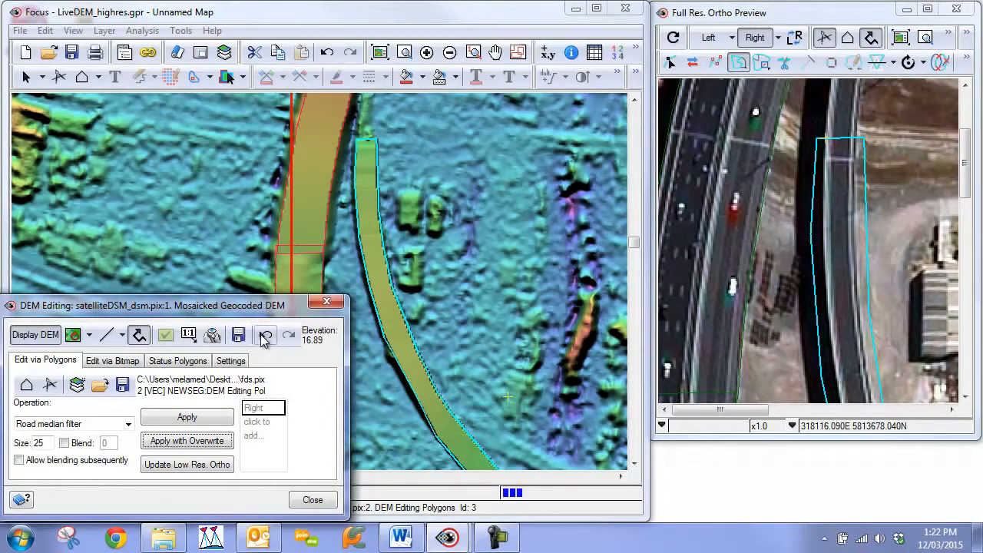
{"action": "left_click", "coordinate": [825, 140]}
{"action": "left_click", "coordinate": [822, 212]}
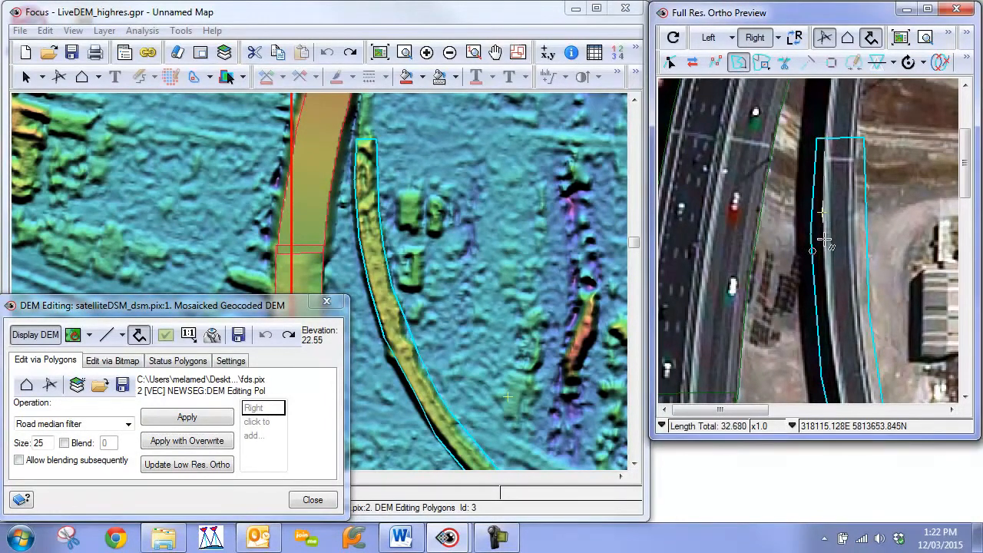
{"action": "left_click", "coordinate": [821, 288]}
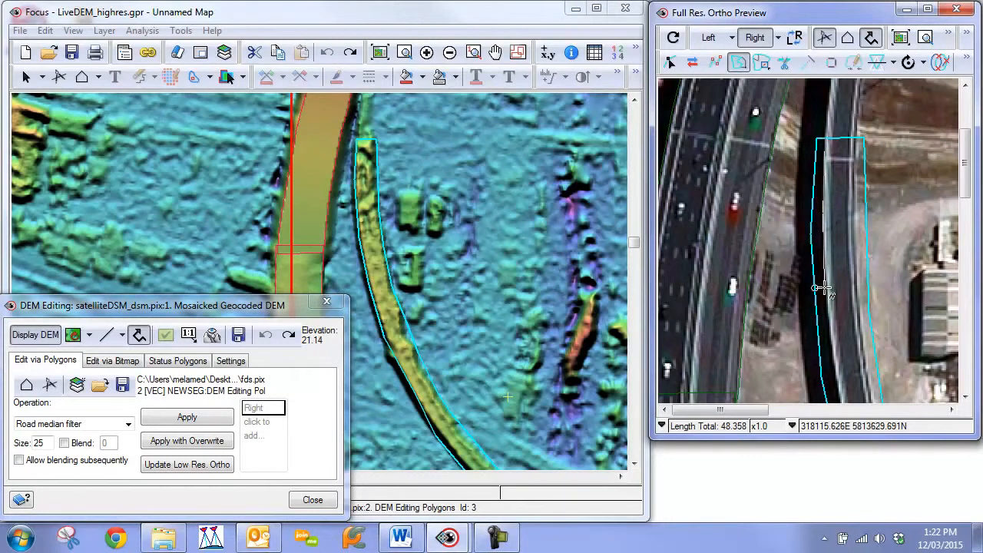
{"action": "left_click", "coordinate": [832, 358]}
{"action": "left_click", "coordinate": [822, 192]}
{"action": "left_click", "coordinate": [837, 257]}
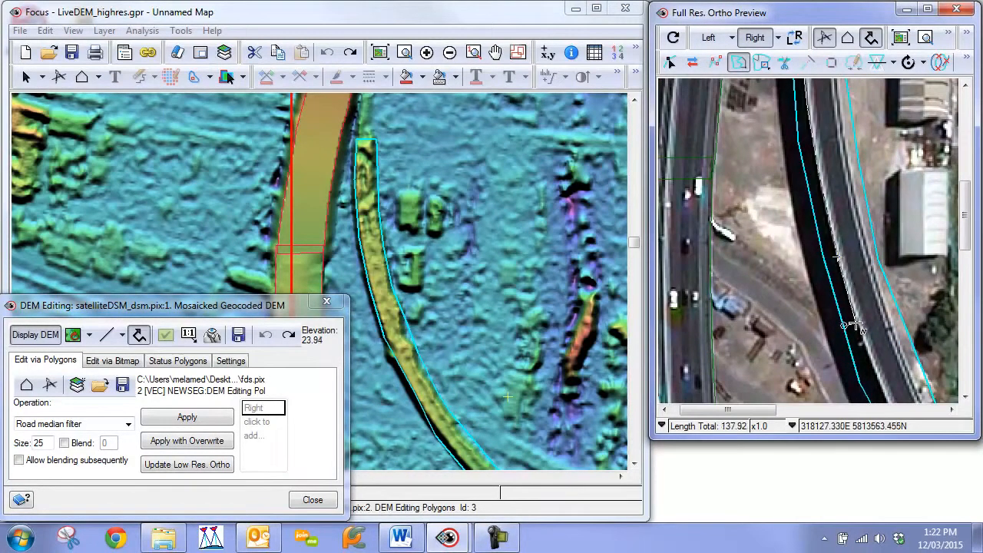
Reshape the remaining western edge of the ramp polygon tightly along the road down to its southern end
{"action": "left_click", "coordinate": [855, 325]}
{"action": "left_click", "coordinate": [856, 225]}
{"action": "left_click", "coordinate": [893, 300]}
{"action": "left_click", "coordinate": [871, 209]}
{"action": "left_click", "coordinate": [910, 229]}
{"action": "mouse_move", "coordinate": [945, 264]}
{"action": "left_mouse_down"}
{"action": "mouse_move", "coordinate": [865, 202]}
{"action": "mouse_move", "coordinate": [834, 209]}
{"action": "left_mouse_up"}
{"action": "left_click", "coordinate": [850, 230]}
{"action": "left_click", "coordinate": [939, 297]}
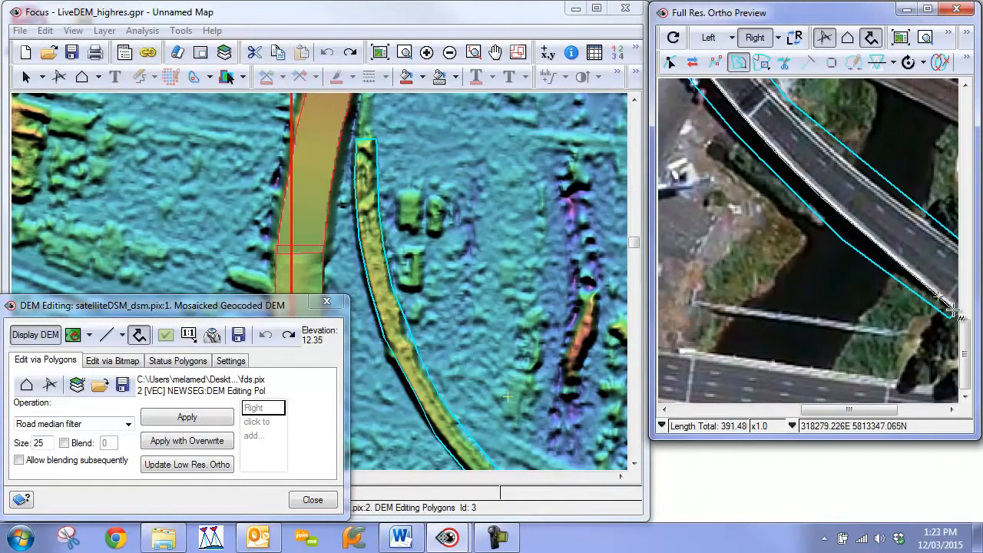
{"action": "double_click", "coordinate": [953, 312]}
Reshape the polygon's eastern edge tightly along the road from the southern end up to the northern end
{"action": "left_click", "coordinate": [852, 271]}
{"action": "left_click", "coordinate": [694, 150]}
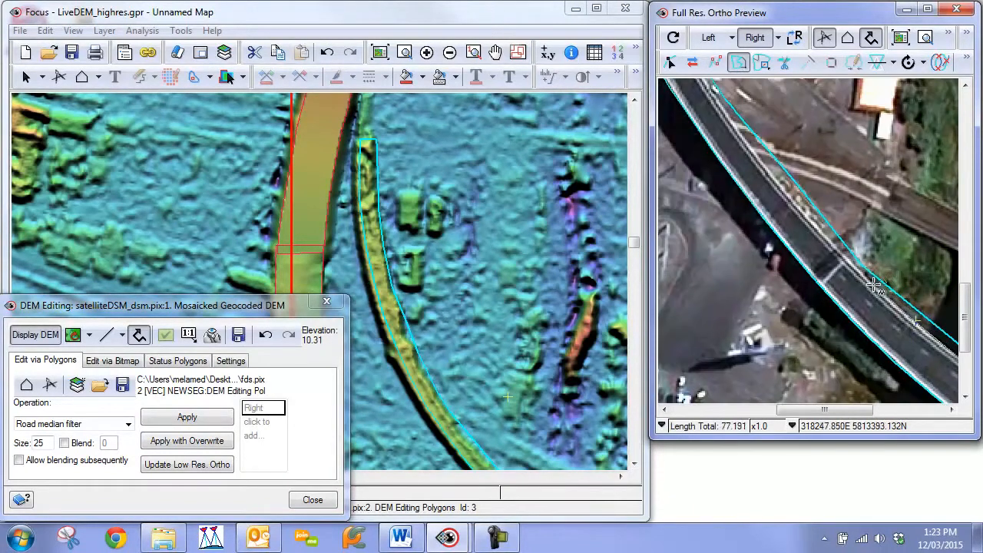
{"action": "left_click", "coordinate": [725, 109]}
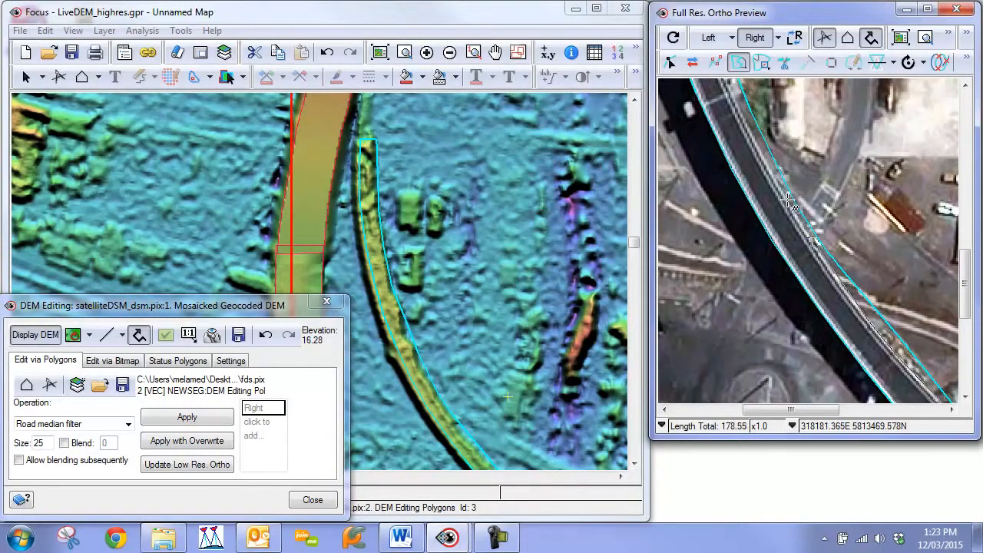
{"action": "left_click", "coordinate": [741, 113]}
{"action": "left_click", "coordinate": [788, 146]}
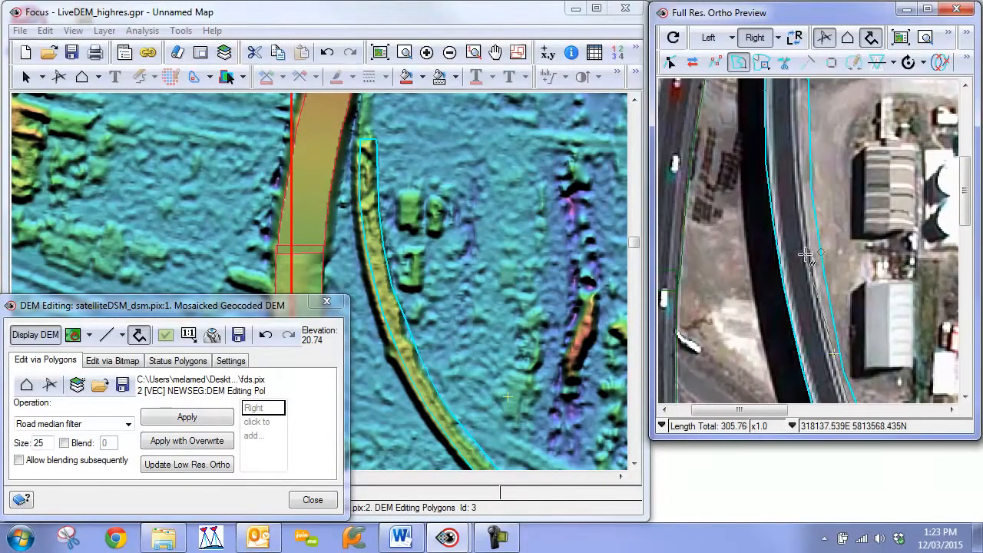
{"action": "left_click", "coordinate": [803, 138]}
{"action": "double_click", "coordinate": [799, 195]}
Display the ramp polygon's vertices and check its outline against the road from the southern to the northern end
{"action": "mouse_move", "coordinate": [834, 375]}
{"action": "left_mouse_down"}
{"action": "mouse_move", "coordinate": [823, 204]}
{"action": "mouse_move", "coordinate": [790, 213]}
{"action": "left_mouse_up"}
{"action": "left_click_drag", "start_coordinate": [883, 354], "coordinate": [751, 165]}
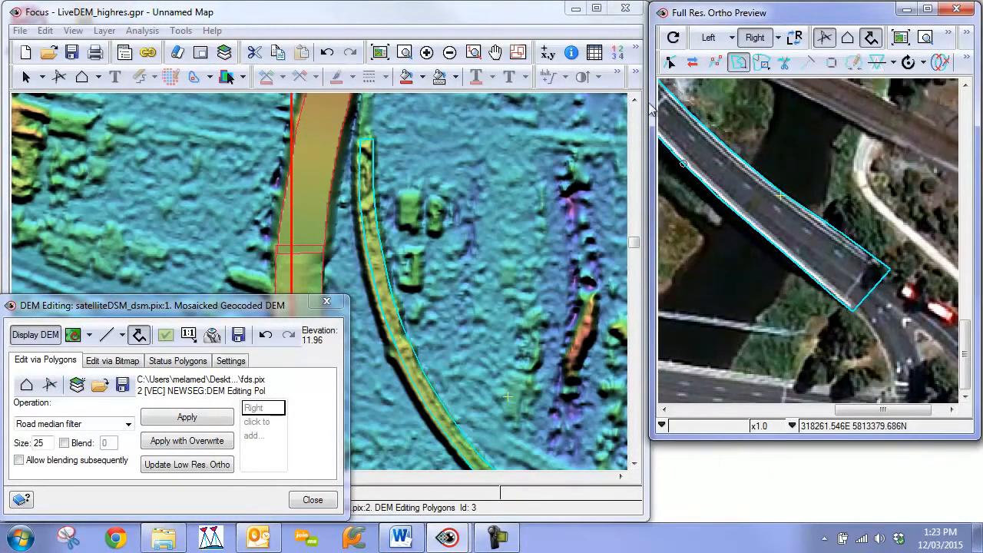
{"action": "left_click", "coordinate": [670, 62]}
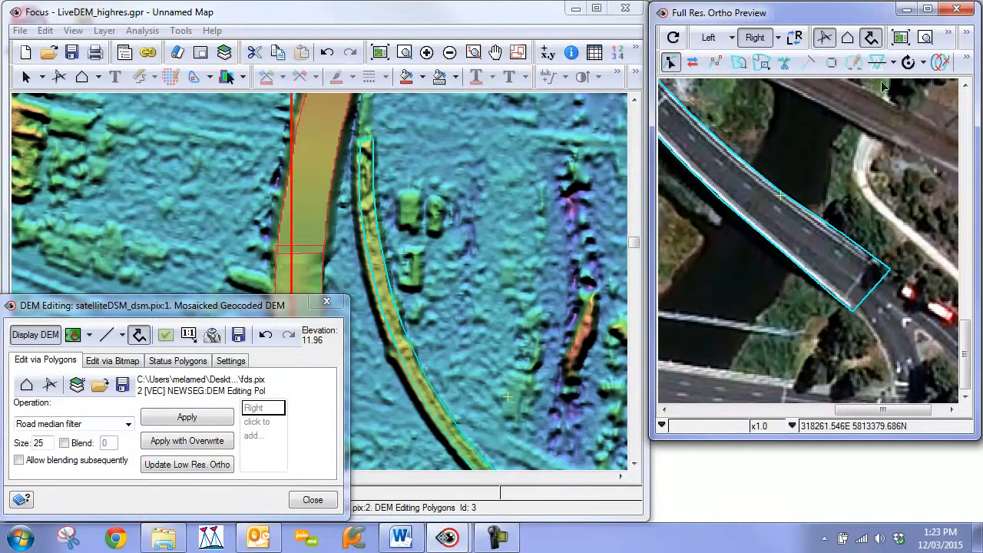
{"action": "left_click", "coordinate": [970, 64]}
{"action": "left_click", "coordinate": [937, 98]}
{"action": "left_click_drag", "start_coordinate": [834, 261], "coordinate": [874, 307]}
{"action": "left_click_drag", "start_coordinate": [771, 209], "coordinate": [955, 352]}
{"action": "left_click_drag", "start_coordinate": [822, 196], "coordinate": [911, 504]}
{"action": "left_click_drag", "start_coordinate": [782, 144], "coordinate": [800, 423]}
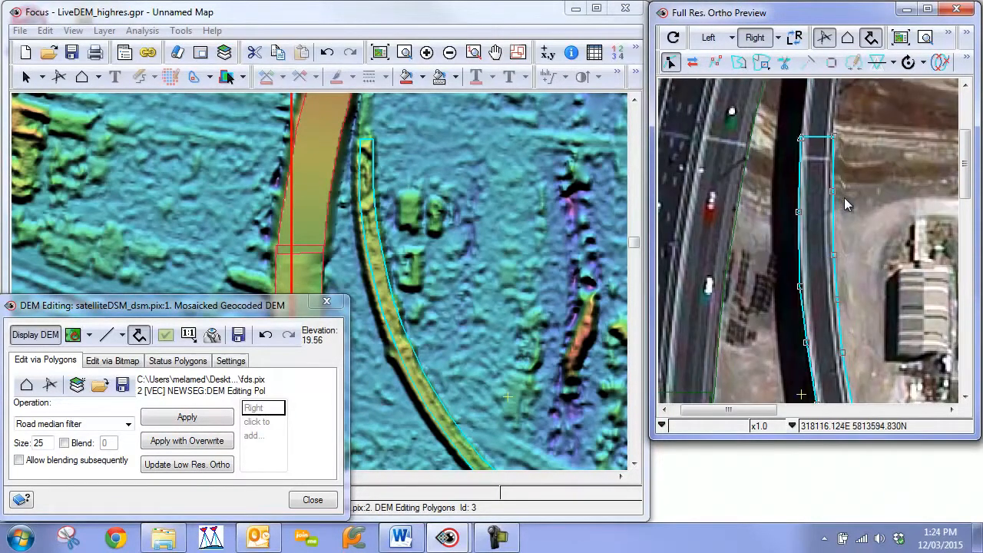
{"action": "scroll", "coordinate": [822, 206], "scroll_direction": "down", "scroll_amount": 2}
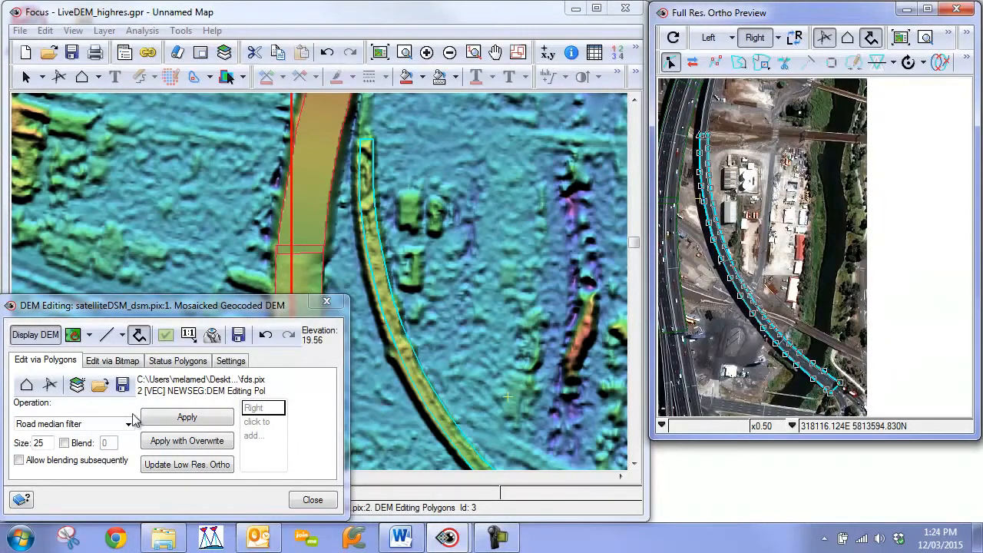
Set the road median filter size to 15, apply it to the ramp polygon and inspect the DEM surface there
{"action": "double_click", "coordinate": [48, 442]}
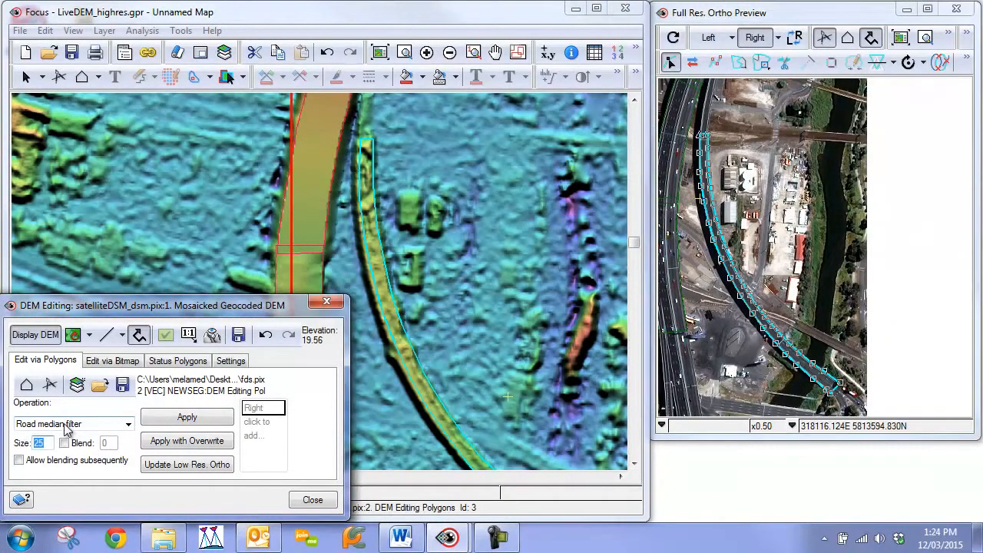
{"action": "left_click", "coordinate": [186, 418]}
{"action": "left_click_drag", "start_coordinate": [496, 419], "coordinate": [461, 310]}
{"action": "left_click_drag", "start_coordinate": [512, 355], "coordinate": [578, 438]}
{"action": "left_click_drag", "start_coordinate": [498, 165], "coordinate": [526, 208]}
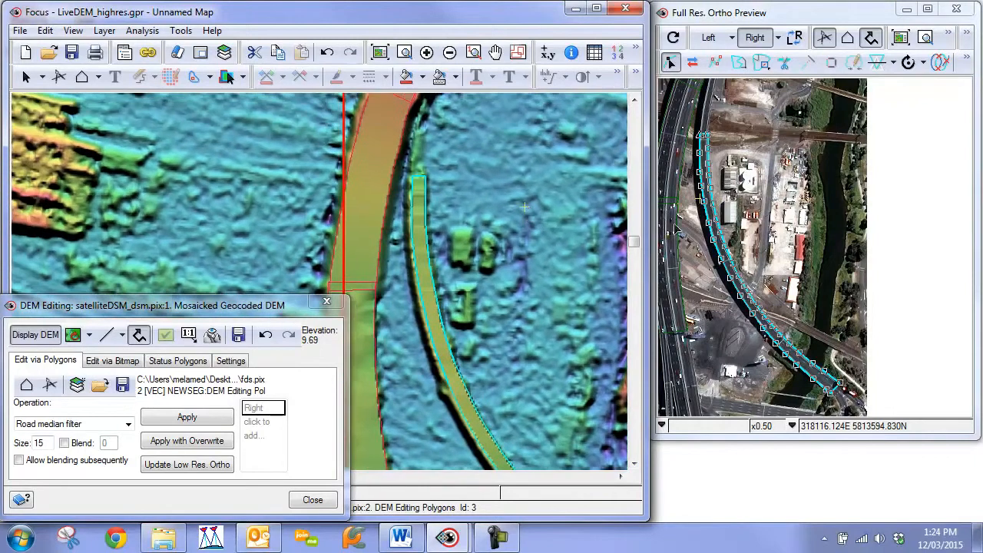
Refresh the full-resolution ortho preview and compare the left and right images along the ramp toward its southern end
{"action": "left_click", "coordinate": [673, 37]}
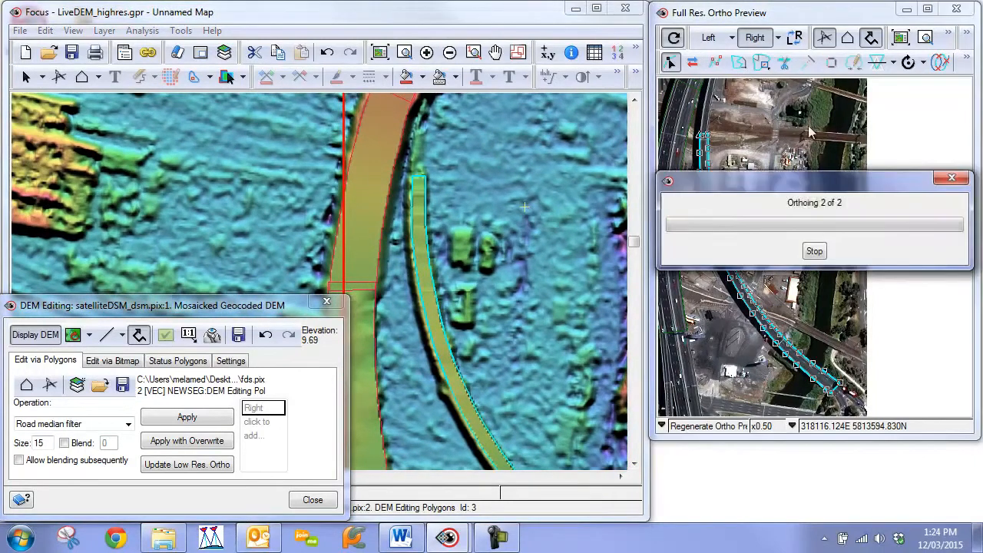
{"action": "scroll", "coordinate": [780, 216], "scroll_direction": "up", "scroll_amount": 1}
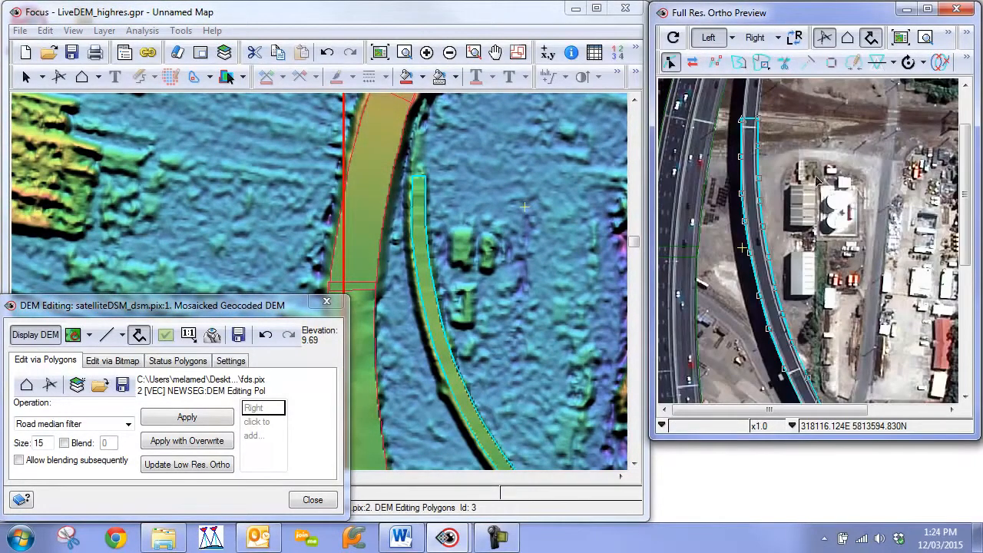
{"action": "left_click", "coordinate": [795, 41]}
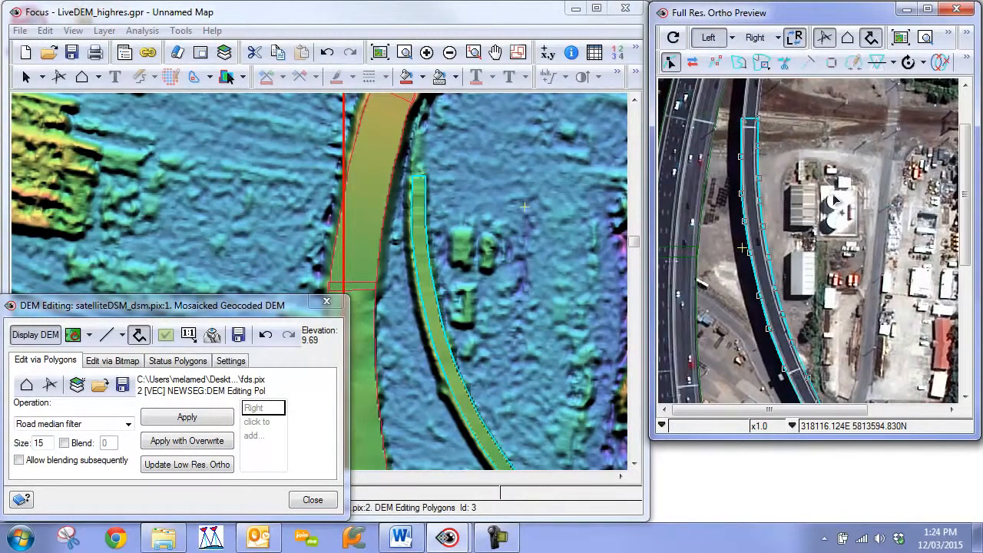
{"action": "middle_click", "coordinate": [850, 327]}
{"action": "middle_click", "coordinate": [864, 386]}
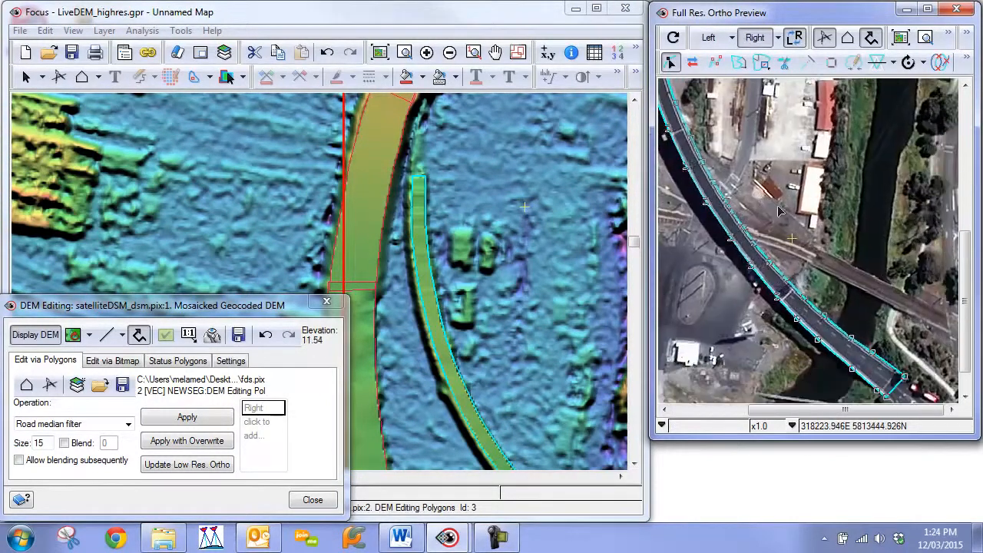
{"action": "scroll", "coordinate": [895, 374], "scroll_direction": "up", "scroll_amount": 1}
{"action": "middle_click", "coordinate": [877, 366]}
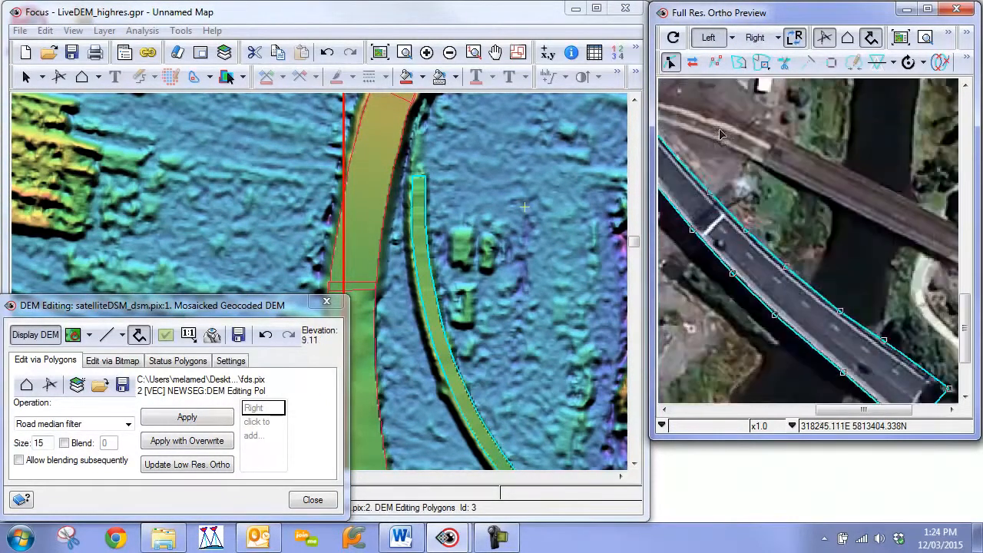
Examine the alternating left and right ortho images along the ramp back to the road beyond its northern end
{"action": "left_click_drag", "start_coordinate": [769, 190], "coordinate": [875, 374]}
{"action": "mouse_move", "coordinate": [727, 194]}
{"action": "left_mouse_down"}
{"action": "mouse_move", "coordinate": [796, 348]}
{"action": "mouse_move", "coordinate": [769, 179]}
{"action": "left_mouse_up"}
{"action": "left_click_drag", "start_coordinate": [880, 283], "coordinate": [783, 150]}
{"action": "left_click_drag", "start_coordinate": [797, 210], "coordinate": [908, 351]}
{"action": "scroll", "coordinate": [820, 214], "scroll_direction": "down", "scroll_amount": 1}
{"action": "left_click_drag", "start_coordinate": [779, 112], "coordinate": [845, 317]}
{"action": "left_click_drag", "start_coordinate": [774, 191], "coordinate": [812, 301]}
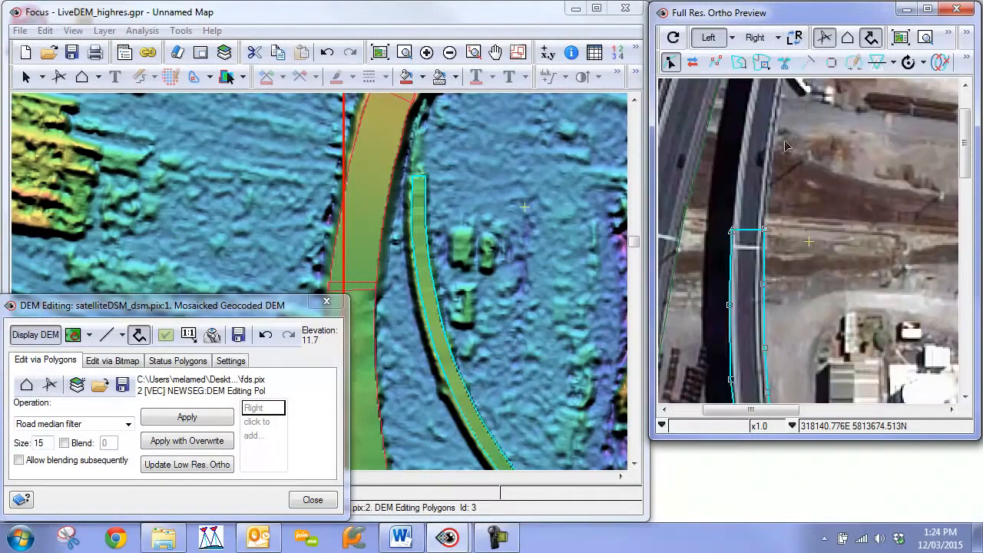
{"action": "left_click_drag", "start_coordinate": [762, 132], "coordinate": [766, 218]}
Generate a full-resolution ortho preview of the area around the rough strip beside the filtered highway, north of the ramp polygon
{"action": "left_click_drag", "start_coordinate": [455, 152], "coordinate": [455, 314]}
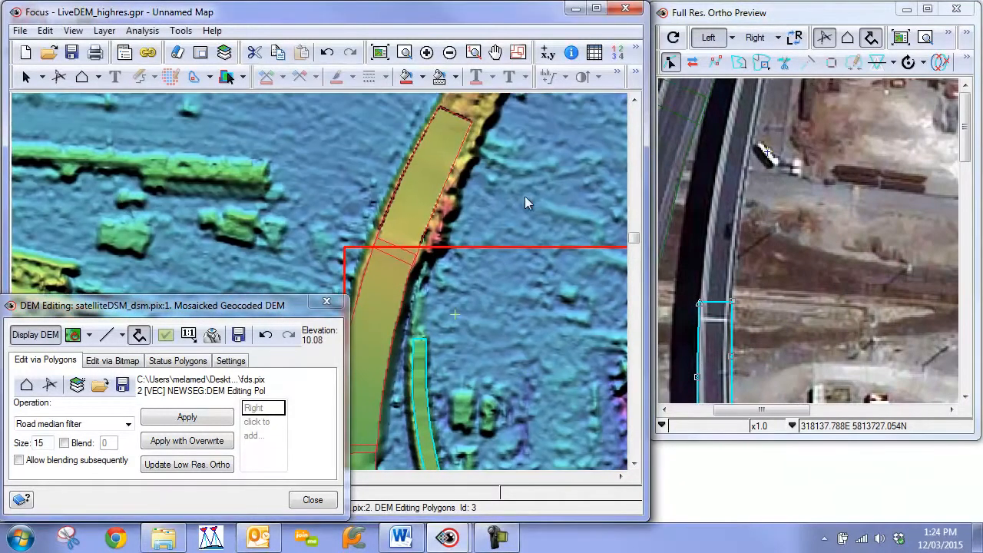
{"action": "scroll", "coordinate": [511, 203], "scroll_direction": "down", "scroll_amount": 1}
{"action": "left_click_drag", "start_coordinate": [470, 221], "coordinate": [557, 312]}
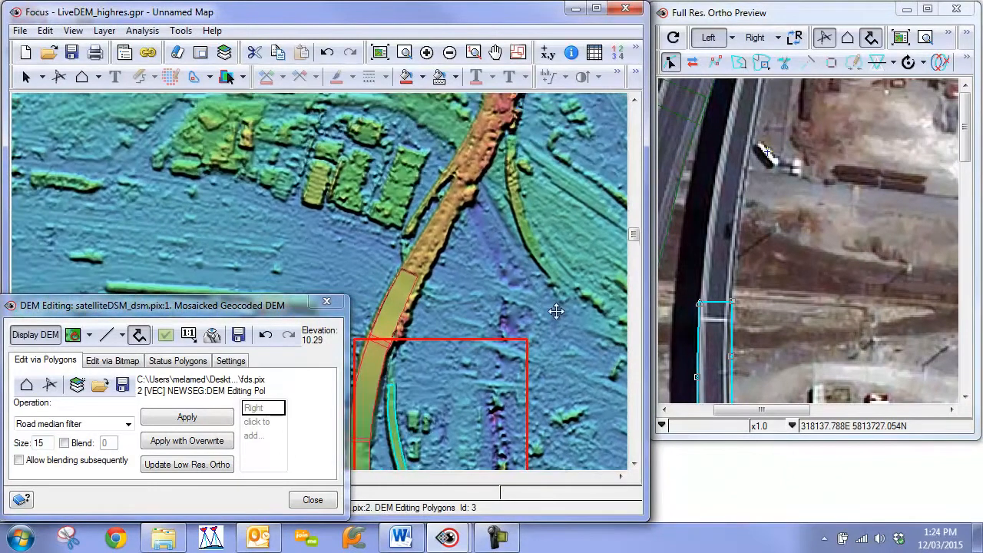
{"action": "left_click_drag", "start_coordinate": [444, 338], "coordinate": [541, 287]}
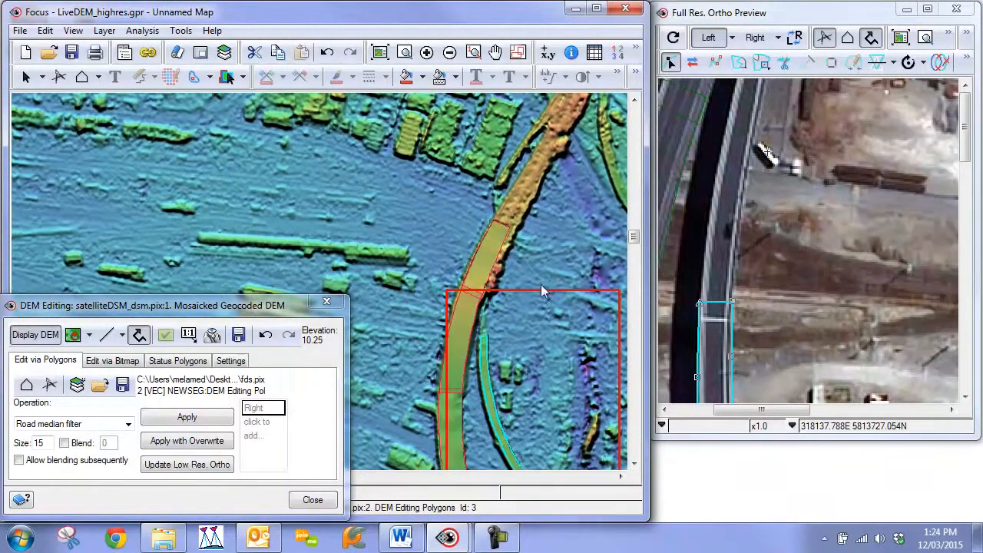
{"action": "left_click", "coordinate": [189, 334]}
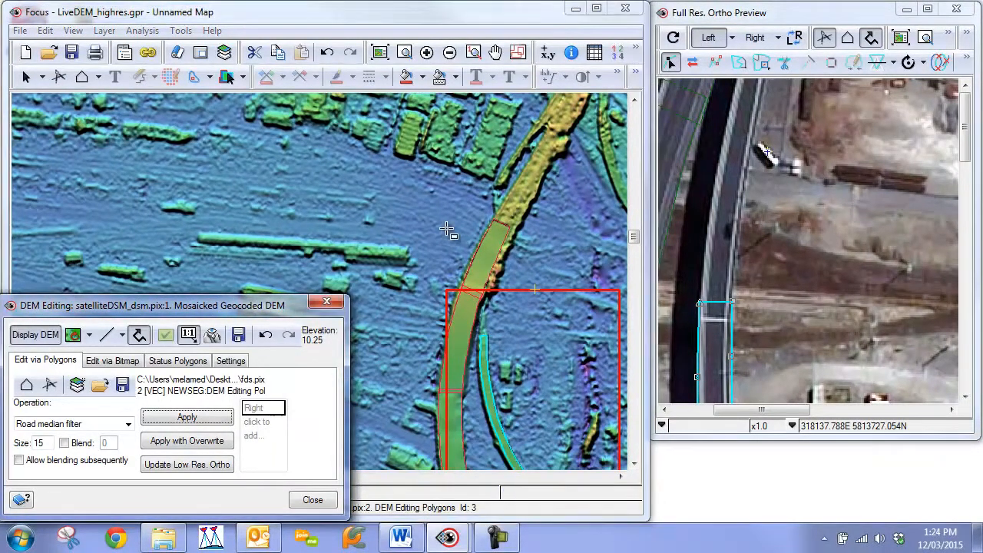
{"action": "left_click", "coordinate": [539, 322]}
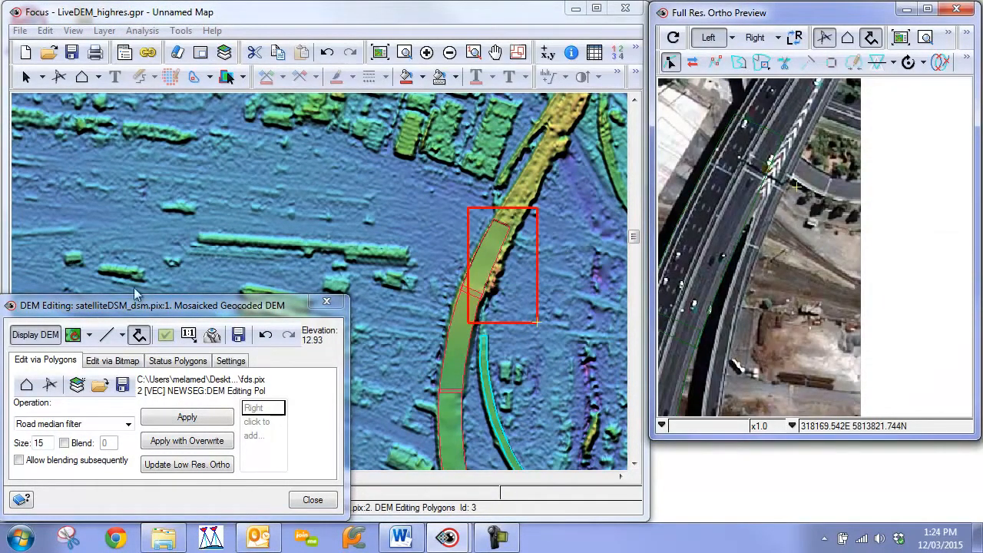
Draw a new four-sided DEM editing polygon over the rough strip along the highway polygon's eastern edge
{"action": "left_click", "coordinate": [27, 385]}
{"action": "scroll", "coordinate": [533, 216], "scroll_direction": "up", "scroll_amount": 1}
{"action": "mouse_move", "coordinate": [319, 164]}
{"action": "left_mouse_down"}
{"action": "mouse_move", "coordinate": [495, 295]}
{"action": "mouse_move", "coordinate": [586, 283]}
{"action": "left_mouse_up"}
{"action": "left_click", "coordinate": [565, 281]}
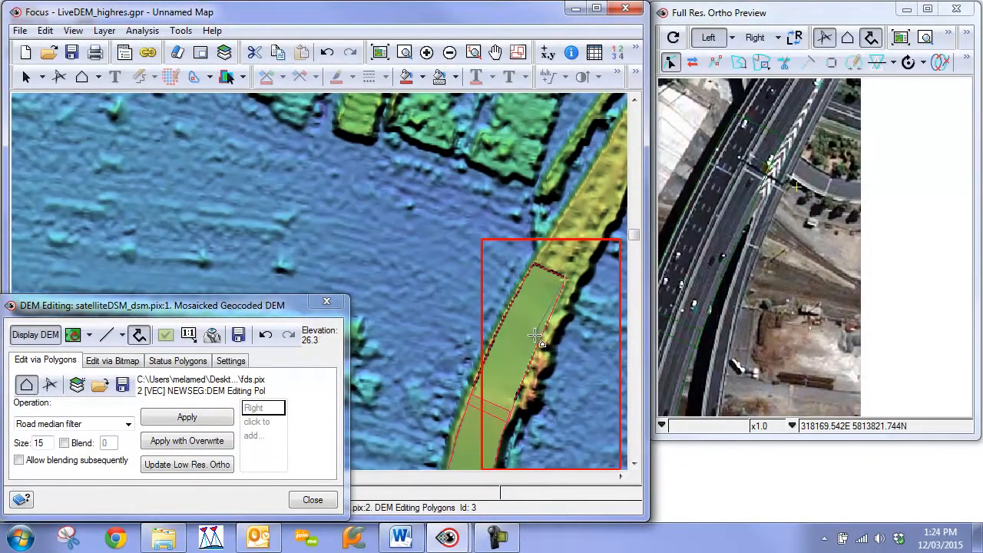
{"action": "left_click", "coordinate": [538, 340]}
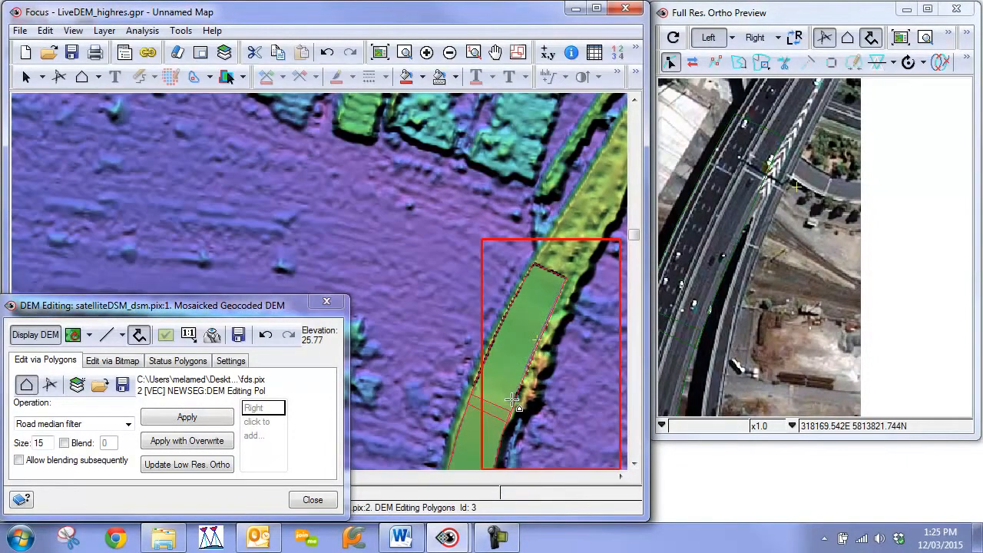
{"action": "left_click", "coordinate": [530, 411]}
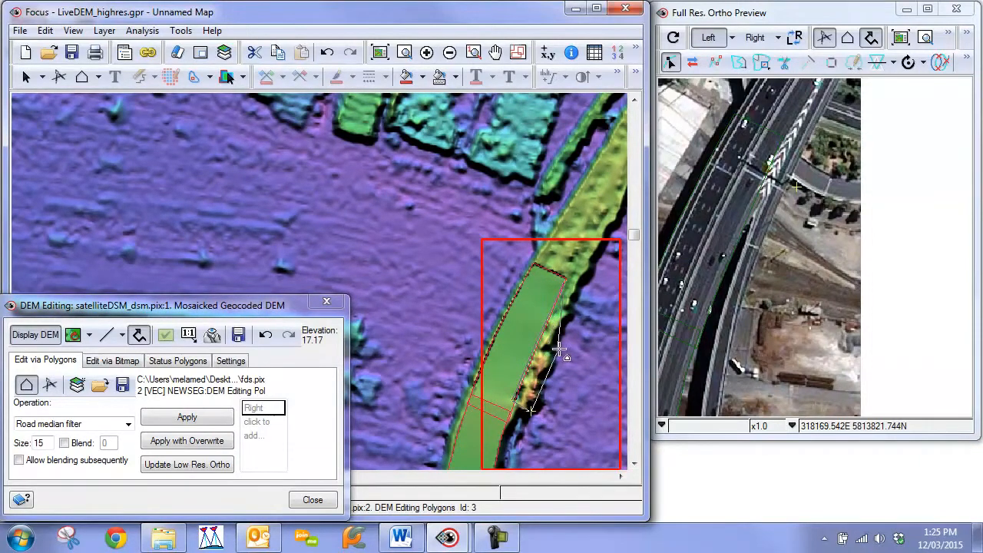
{"action": "double_click", "coordinate": [584, 286]}
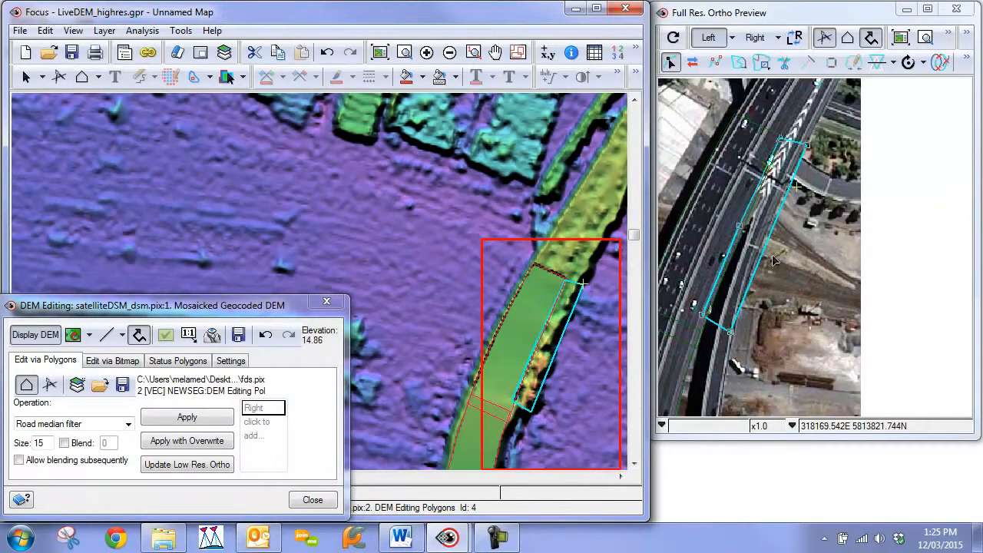
Reshape the new polygon's western and eastern edges to follow the narrow ramp beside the highway in the ortho preview
{"action": "left_click", "coordinate": [738, 61]}
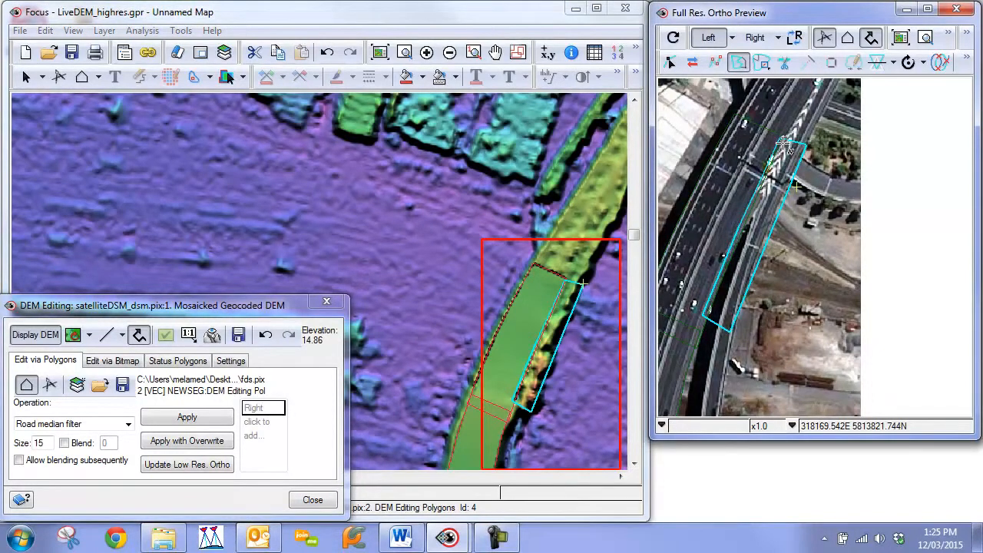
{"action": "left_click", "coordinate": [763, 188]}
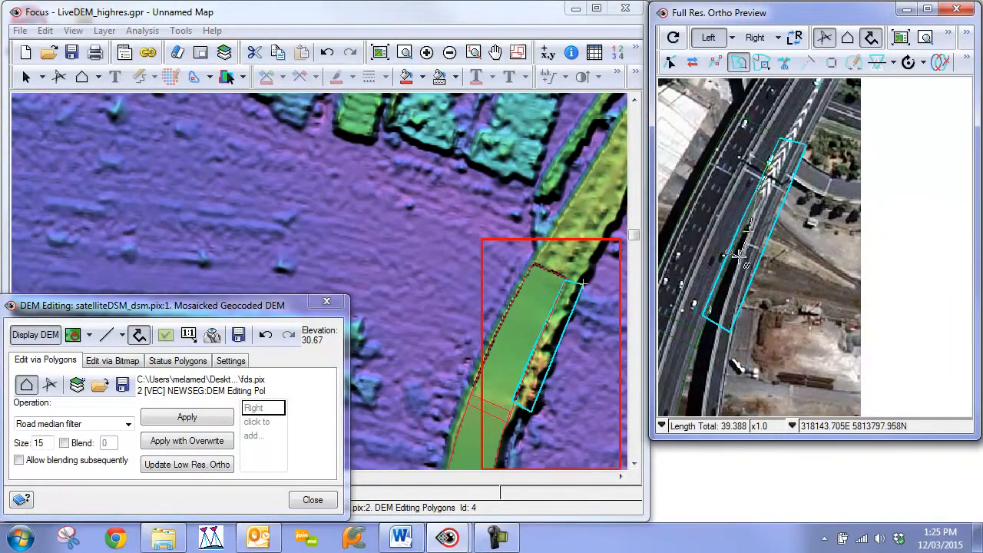
{"action": "double_click", "coordinate": [719, 316]}
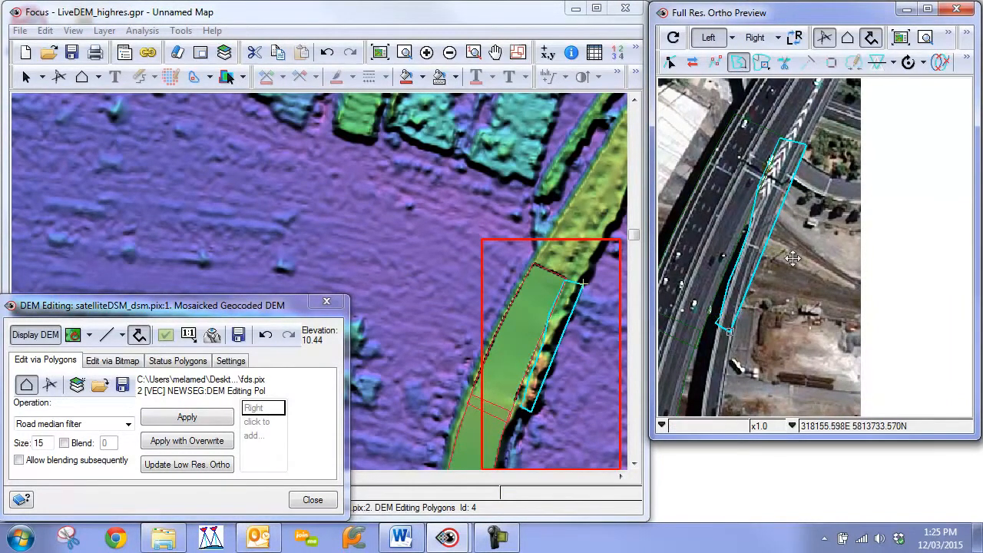
{"action": "left_click", "coordinate": [757, 264]}
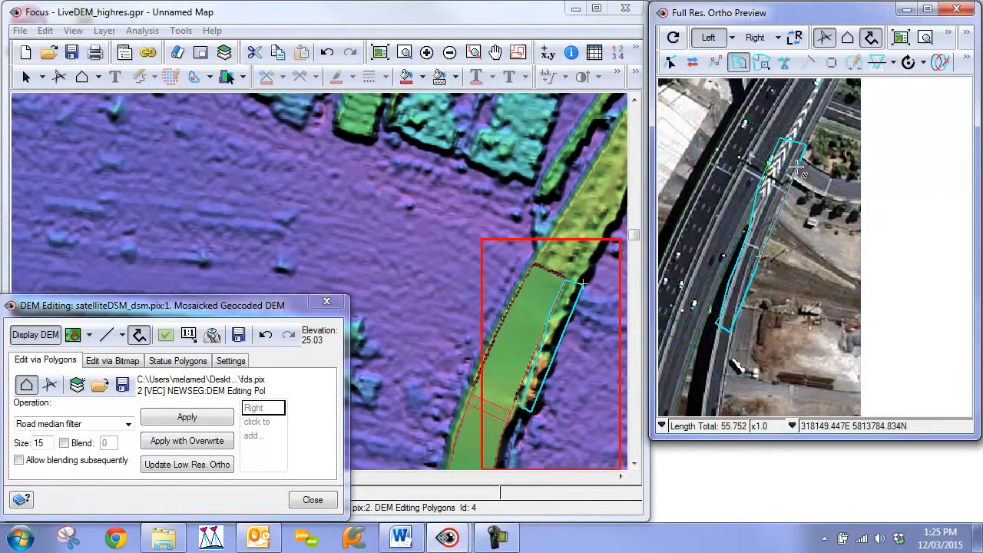
{"action": "double_click", "coordinate": [806, 149]}
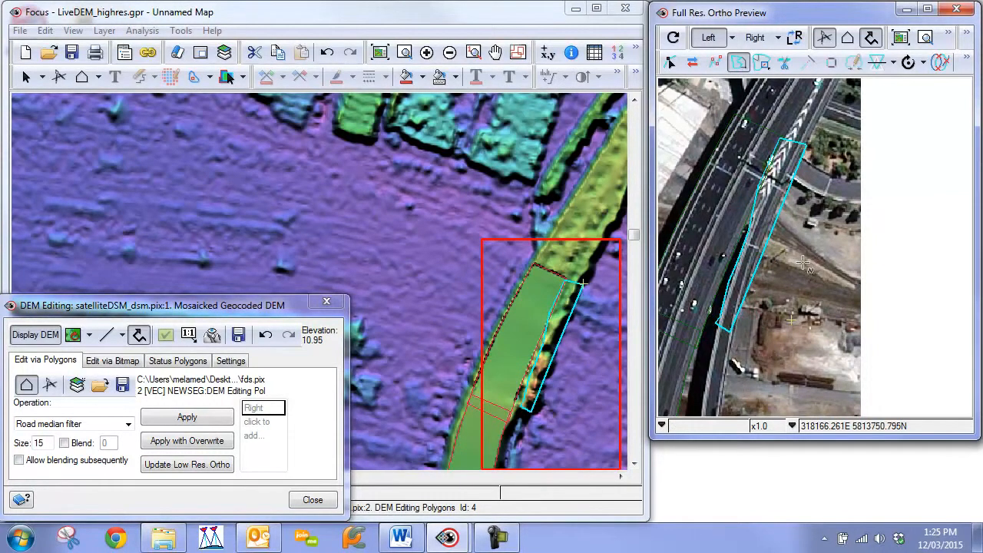
Adjust the new polygon's vertices at its southern end and along both long edges to fit the ramp more closely
{"action": "scroll", "coordinate": [793, 318], "scroll_direction": "up", "scroll_amount": 3}
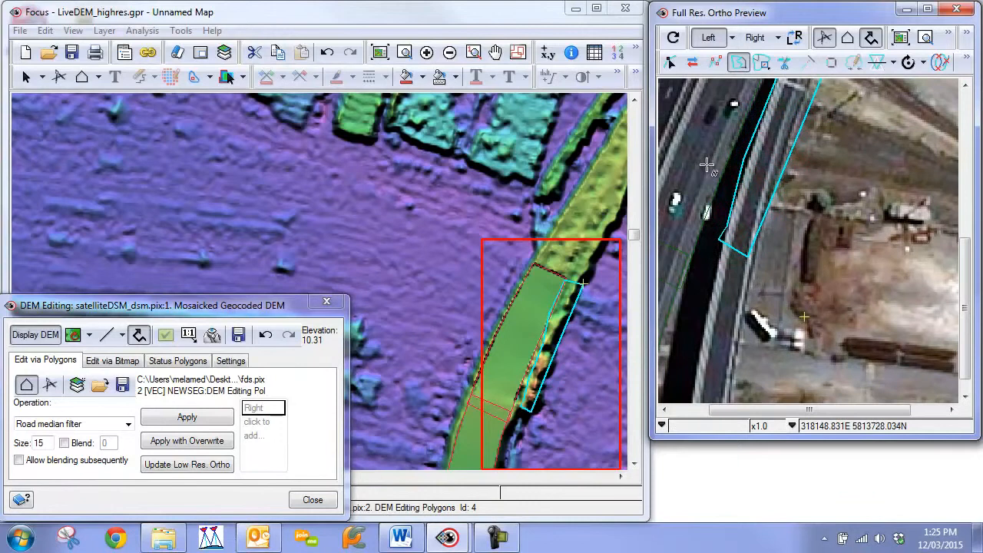
{"action": "left_click", "coordinate": [670, 62]}
{"action": "left_click_drag", "start_coordinate": [748, 257], "coordinate": [756, 258]}
{"action": "left_click_drag", "start_coordinate": [726, 226], "coordinate": [726, 209]}
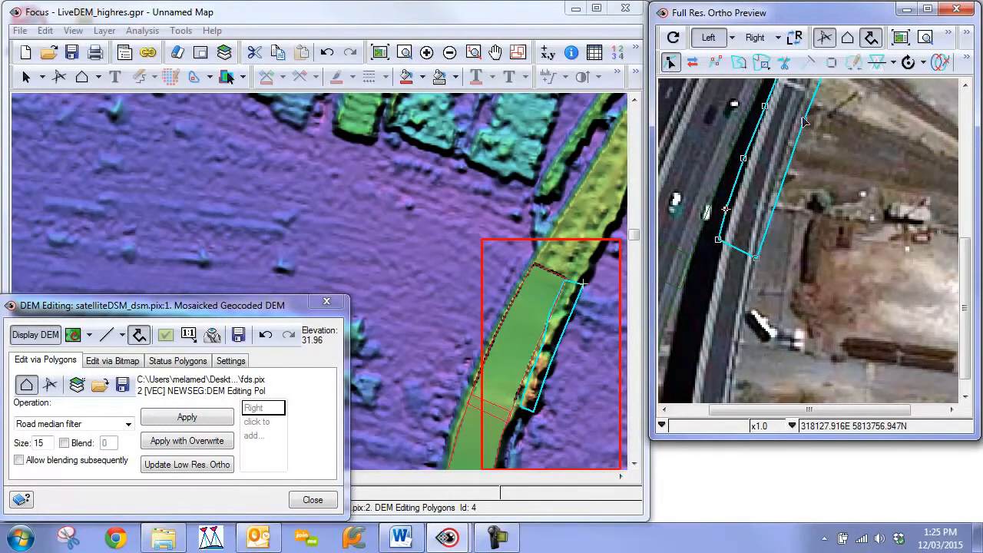
{"action": "left_click_drag", "start_coordinate": [803, 115], "coordinate": [746, 265]}
{"action": "left_click_drag", "start_coordinate": [735, 228], "coordinate": [732, 228]}
{"action": "left_click_drag", "start_coordinate": [715, 279], "coordinate": [715, 274]}
{"action": "left_click_drag", "start_coordinate": [809, 239], "coordinate": [771, 348]}
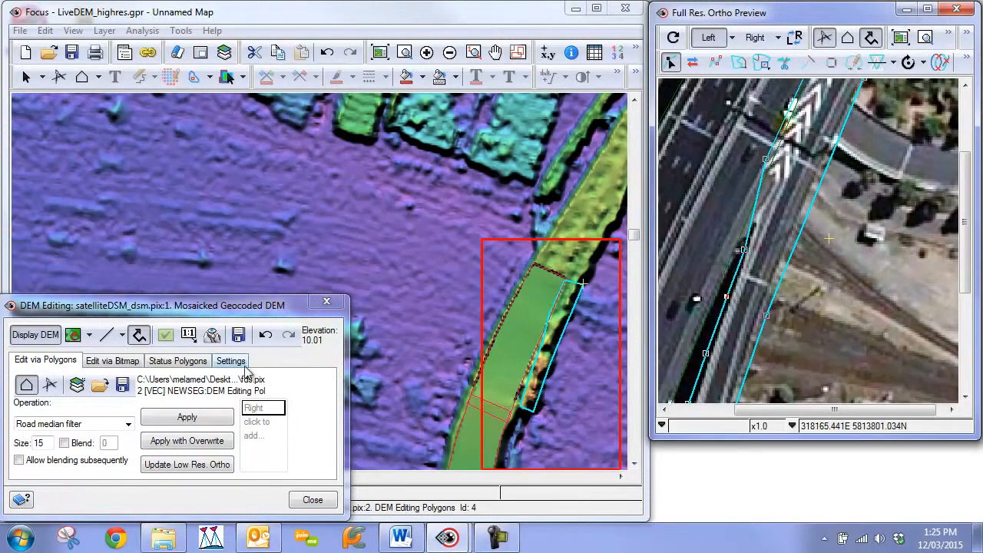
Set the road median filter size to 25 and apply it to the new polygon beside the highway
{"action": "double_click", "coordinate": [53, 445]}
{"action": "type", "text": "25"}
{"action": "left_click", "coordinate": [192, 416]}
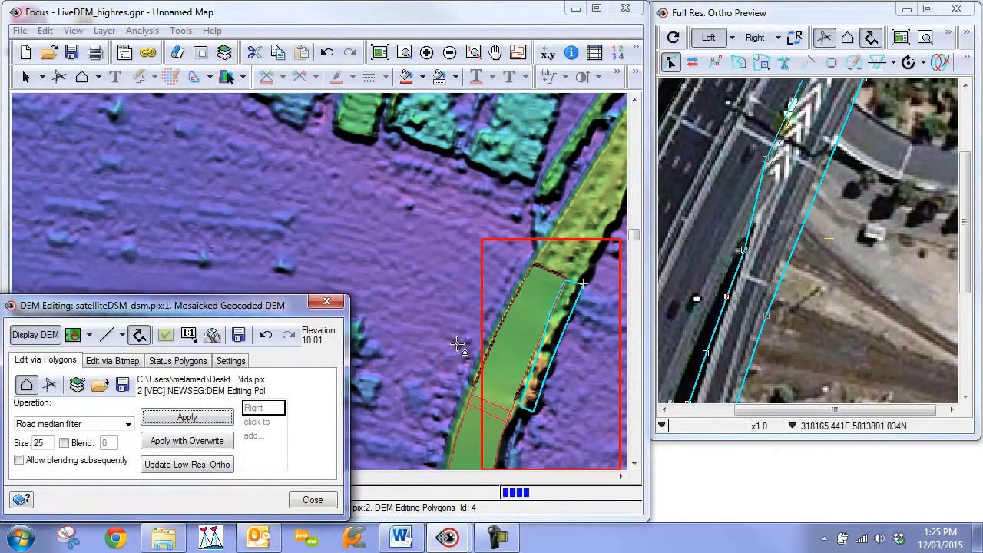
{"action": "left_click", "coordinate": [163, 418]}
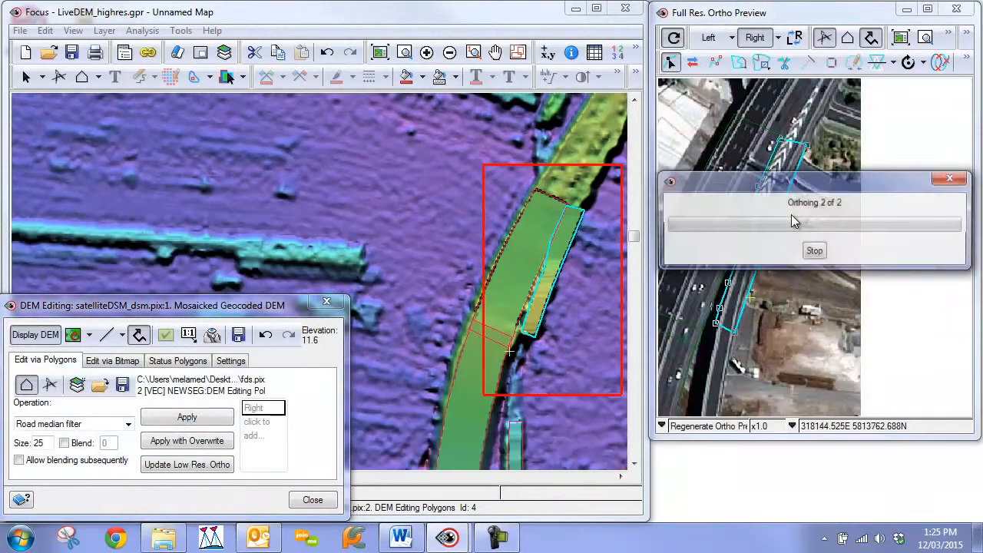
Compare the left and right ortho previews of the ramp and undo the road median filter applied to its polygon
{"action": "left_click", "coordinate": [795, 37]}
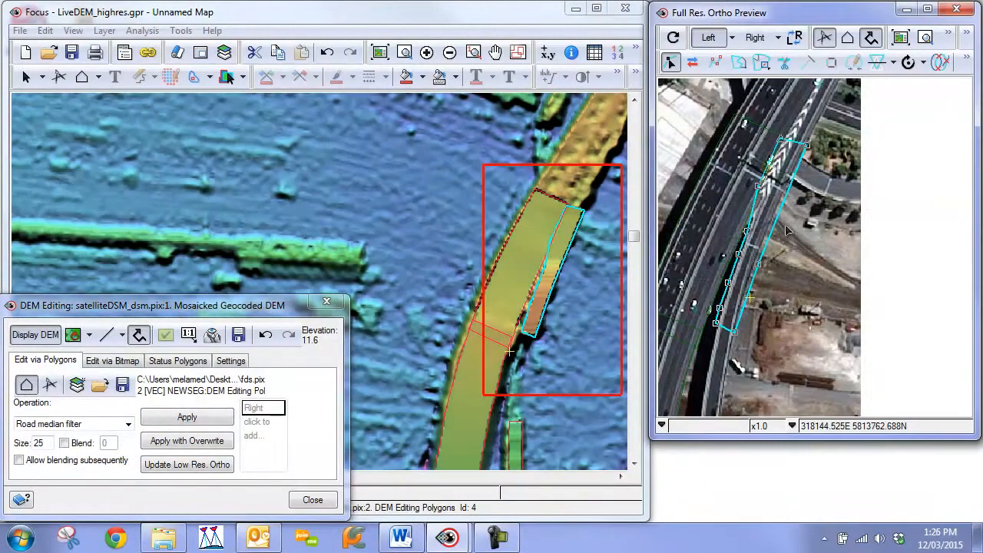
{"action": "left_click", "coordinate": [791, 40]}
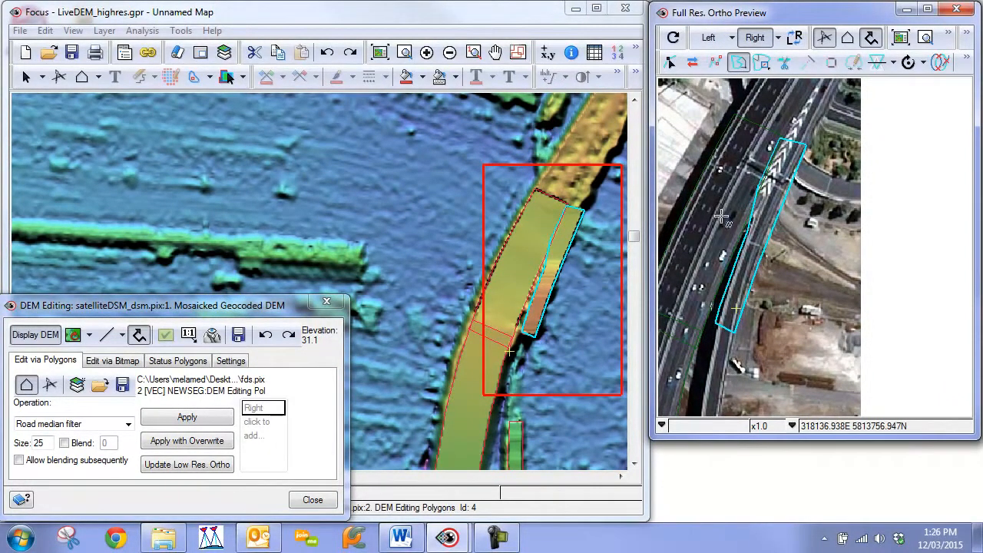
{"action": "left_click", "coordinate": [195, 420]}
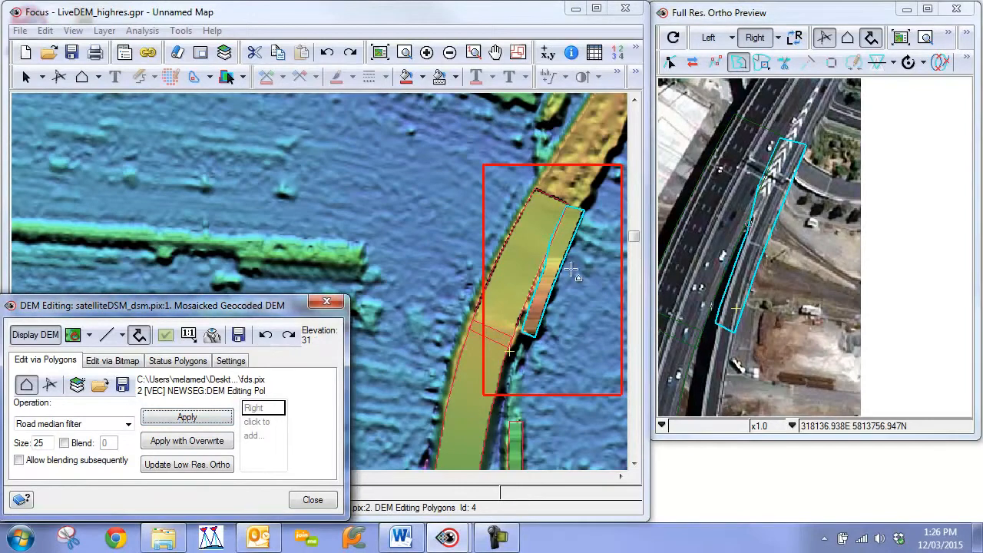
{"action": "left_click", "coordinate": [266, 335]}
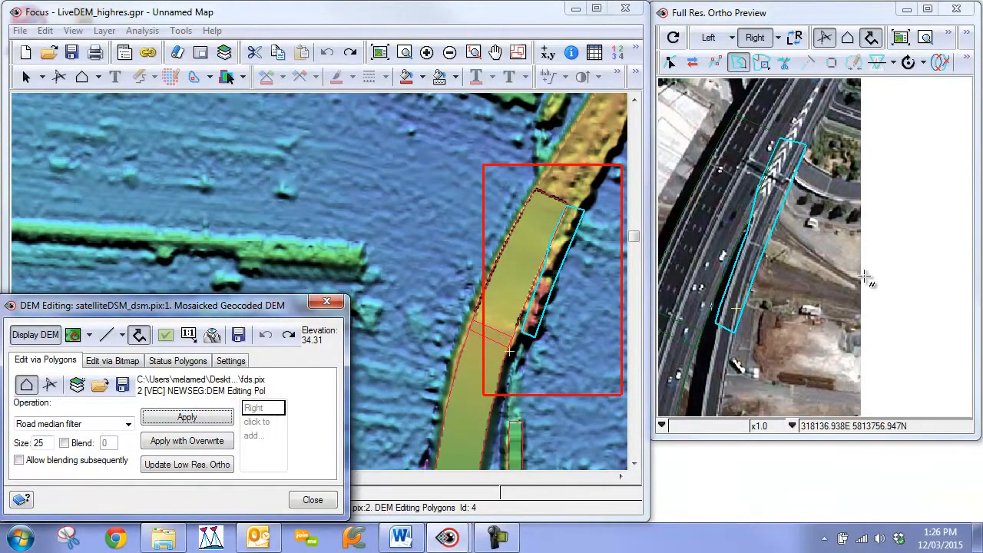
Reshape the western edge of the selected polygon from its southern corner northward to follow the ramp edge in the right ortho preview
{"action": "scroll", "coordinate": [765, 245], "scroll_direction": "up", "scroll_amount": 2}
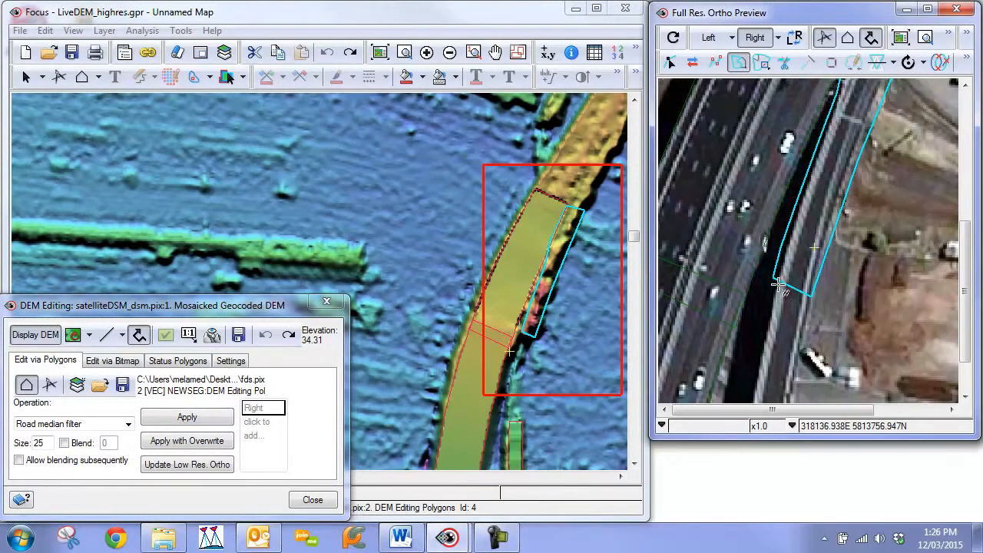
{"action": "left_click", "coordinate": [777, 282]}
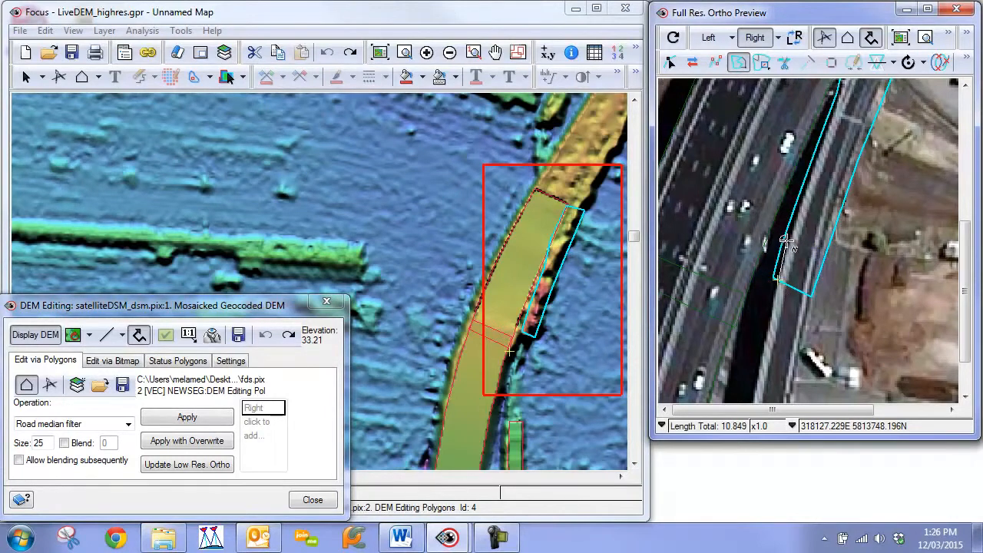
{"action": "left_click", "coordinate": [788, 240]}
{"action": "left_click", "coordinate": [804, 196]}
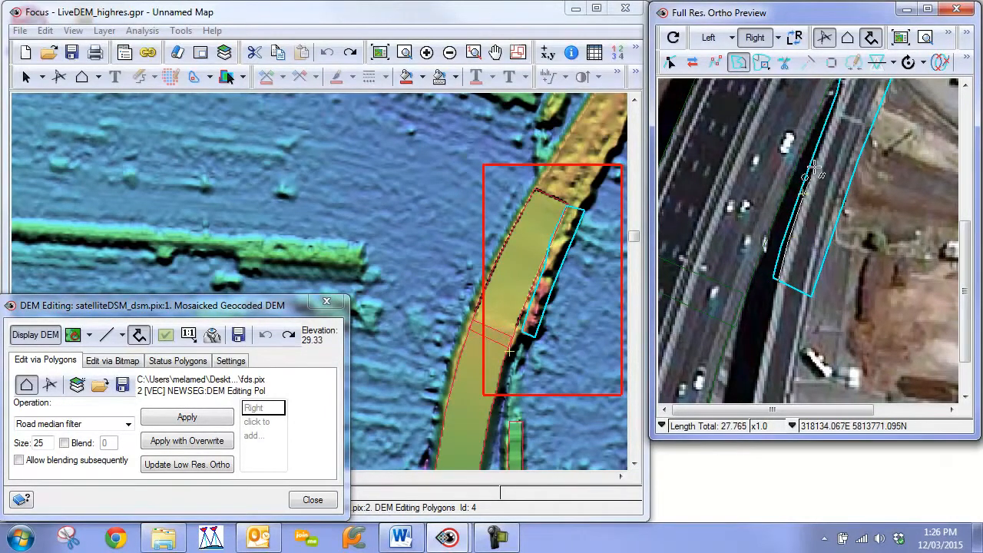
{"action": "left_click", "coordinate": [817, 154]}
{"action": "left_click", "coordinate": [799, 202]}
{"action": "left_click", "coordinate": [808, 161]}
{"action": "double_click", "coordinate": [805, 178]}
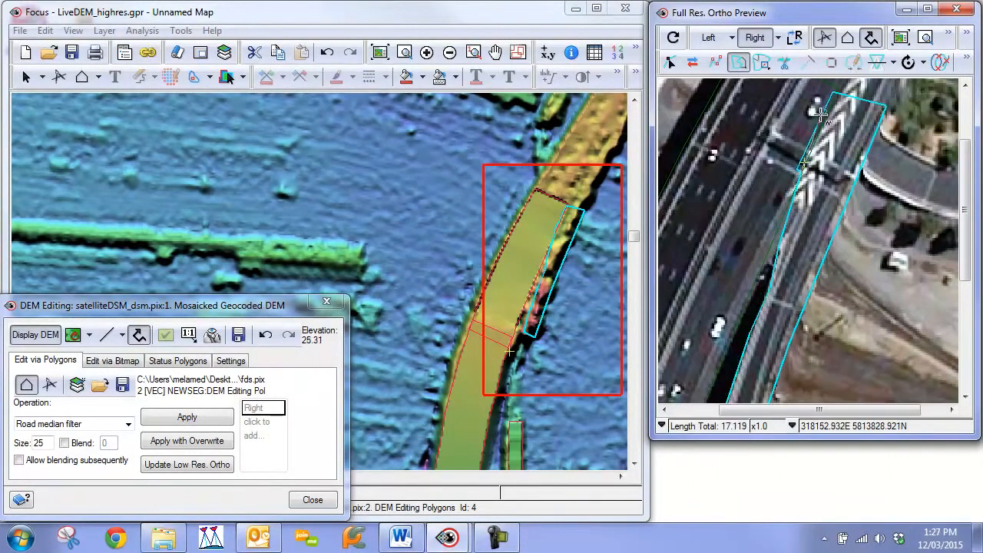
Reshape the same polygon's eastern edge from its northern corner southward and check its vertices against the ramp
{"action": "left_click", "coordinate": [884, 107]}
{"action": "left_click", "coordinate": [818, 269]}
{"action": "left_click", "coordinate": [789, 331]}
{"action": "left_click", "coordinate": [788, 326]}
{"action": "double_click", "coordinate": [780, 351]}
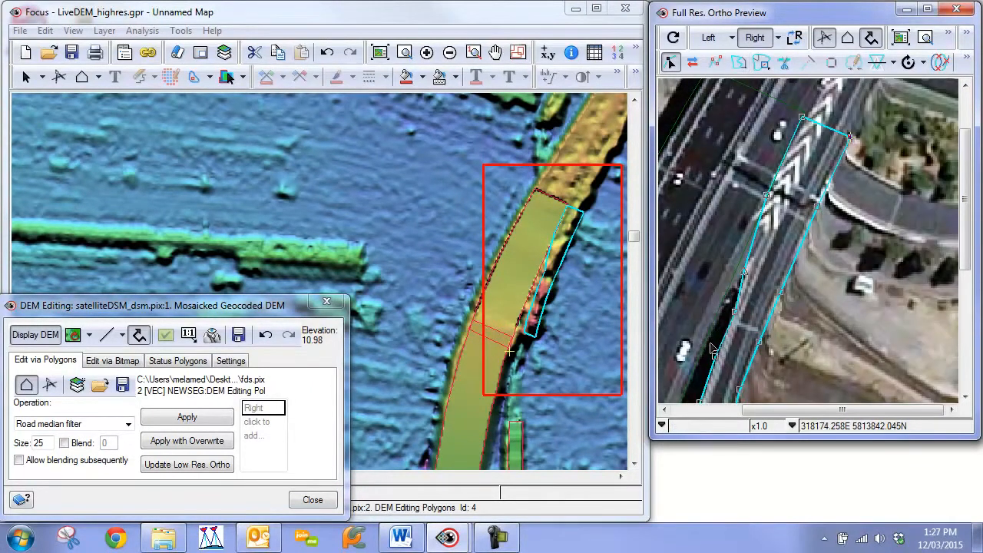
{"action": "left_click_drag", "start_coordinate": [713, 350], "coordinate": [736, 254]}
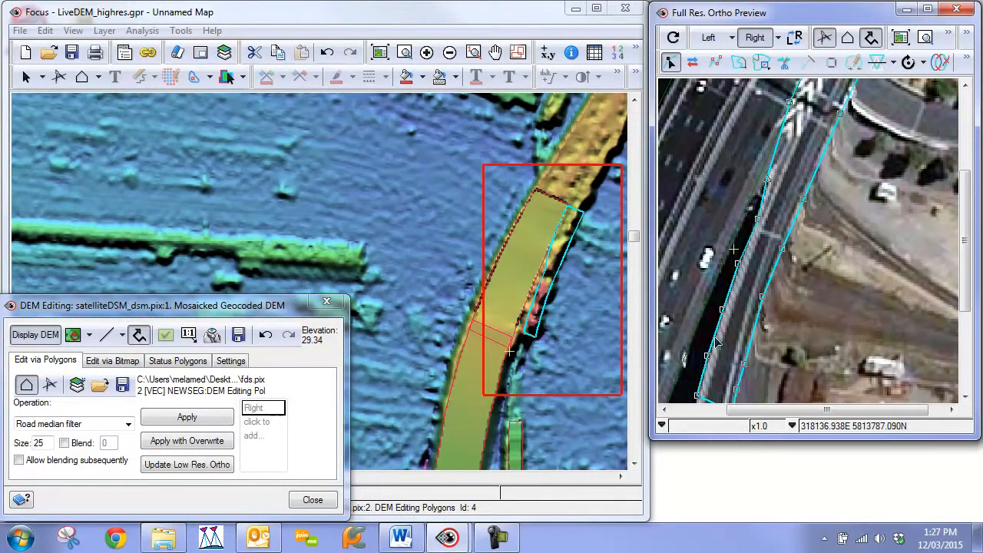
{"action": "left_click_drag", "start_coordinate": [779, 384], "coordinate": [789, 262]}
{"action": "scroll", "coordinate": [789, 263], "scroll_direction": "down", "scroll_amount": 2}
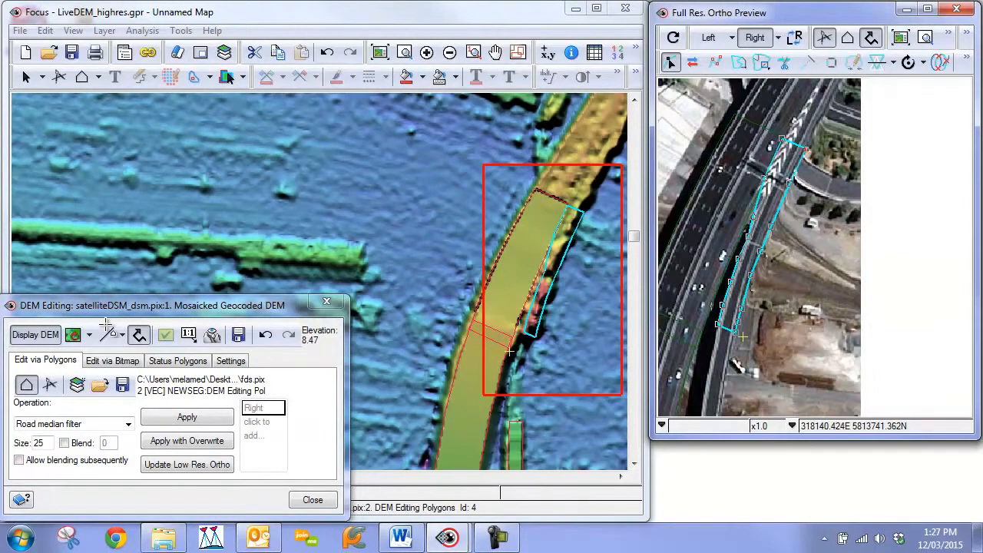
Set the road median filter size to 15 and apply it to the reshaped ramp polygon
{"action": "double_click", "coordinate": [45, 439]}
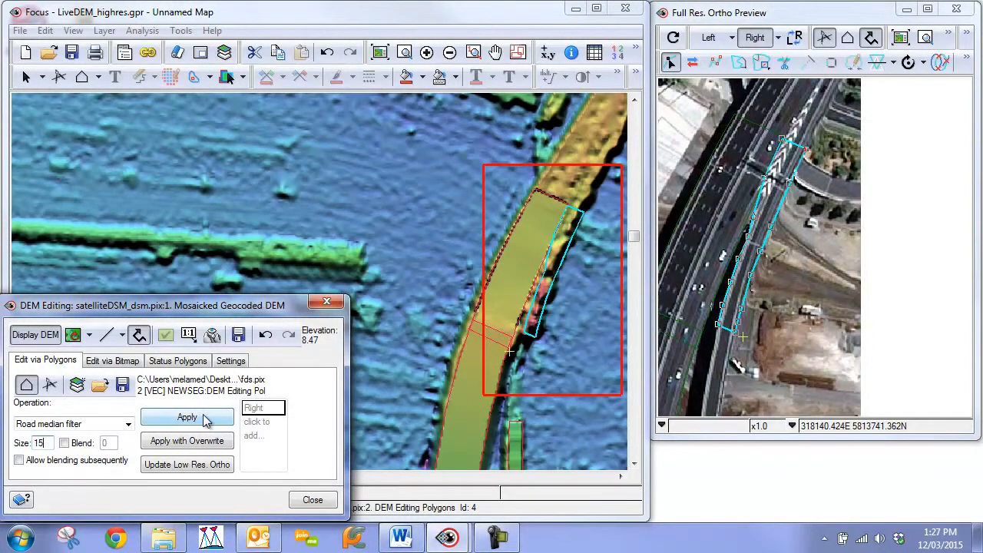
{"action": "type", "text": "15"}
{"action": "left_click", "coordinate": [182, 421]}
{"action": "left_click", "coordinate": [182, 421]}
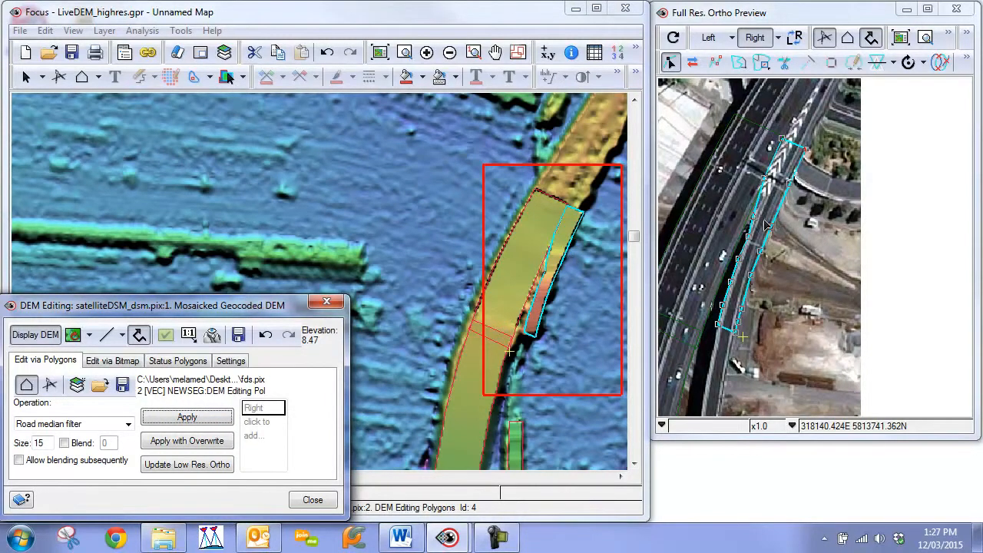
Regenerate the full-resolution ortho previews and compare the left and right images along the filtered ramp
{"action": "left_click", "coordinate": [673, 37]}
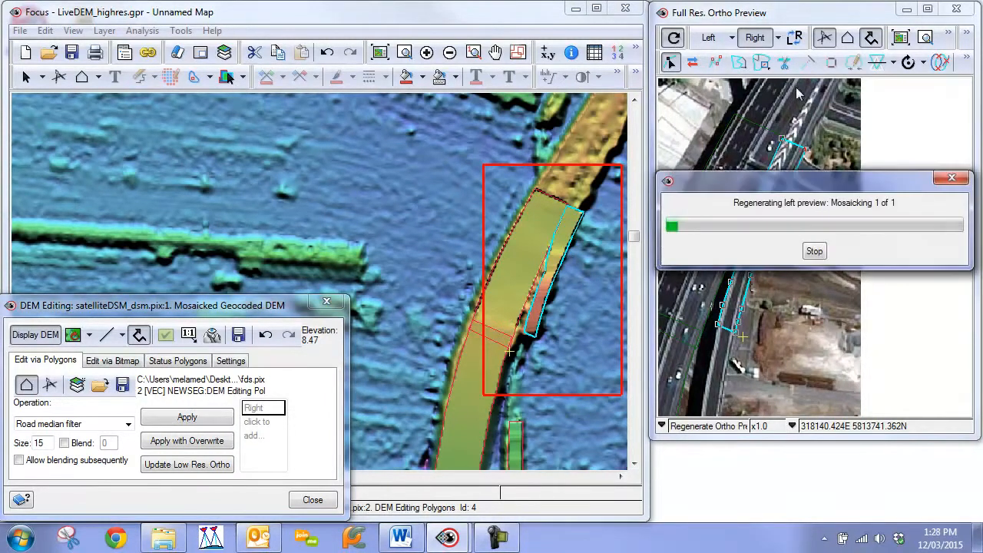
{"action": "left_click", "coordinate": [774, 314]}
{"action": "scroll", "coordinate": [770, 277], "scroll_direction": "down", "scroll_amount": 1}
{"action": "scroll", "coordinate": [750, 222], "scroll_direction": "up", "scroll_amount": 1}
{"action": "left_click", "coordinate": [795, 37]}
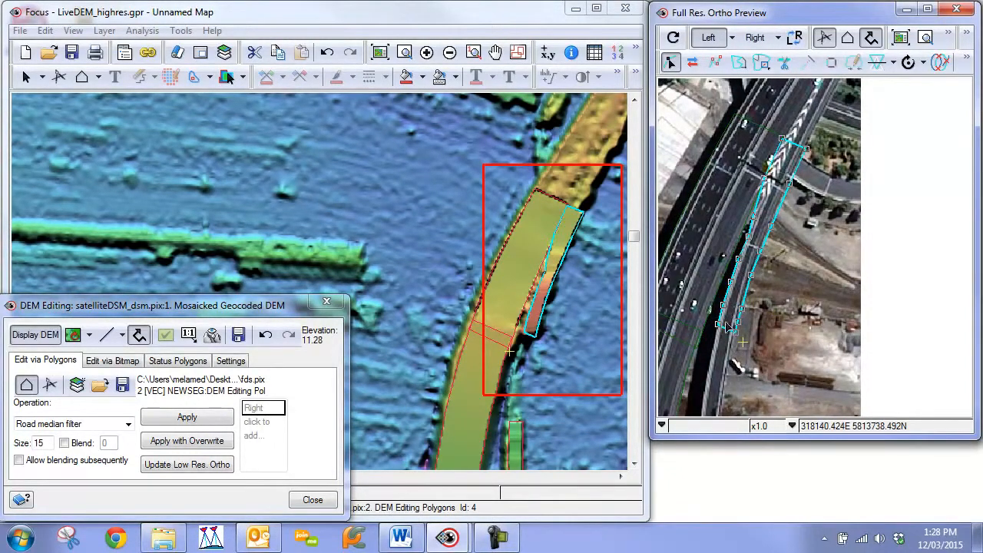
Generate a full-resolution ortho preview over the unedited gap between the two ramp polygons east of the highway
{"action": "left_click_drag", "start_coordinate": [520, 428], "coordinate": [513, 299]}
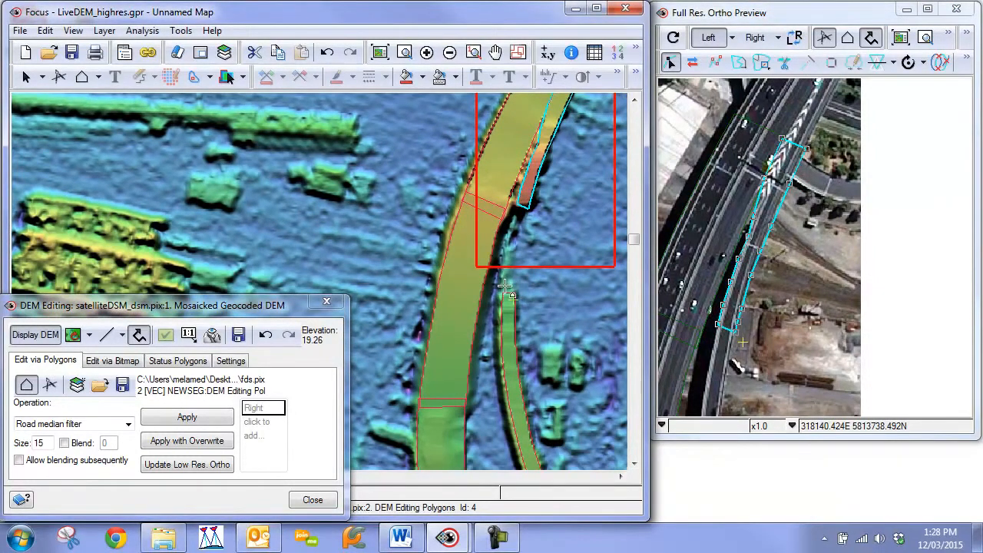
{"action": "left_click", "coordinate": [188, 335]}
{"action": "left_click_drag", "start_coordinate": [383, 278], "coordinate": [507, 261]}
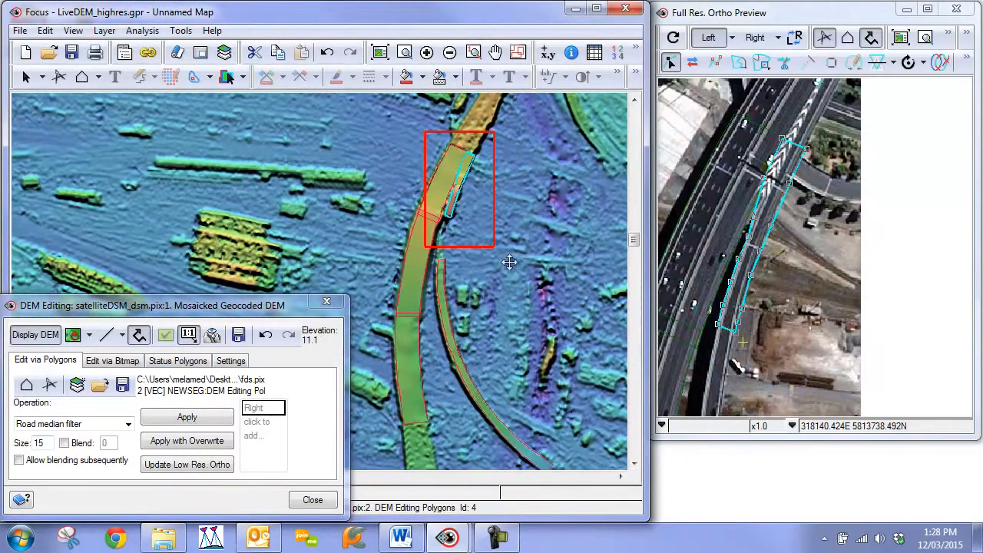
{"action": "left_click", "coordinate": [479, 289]}
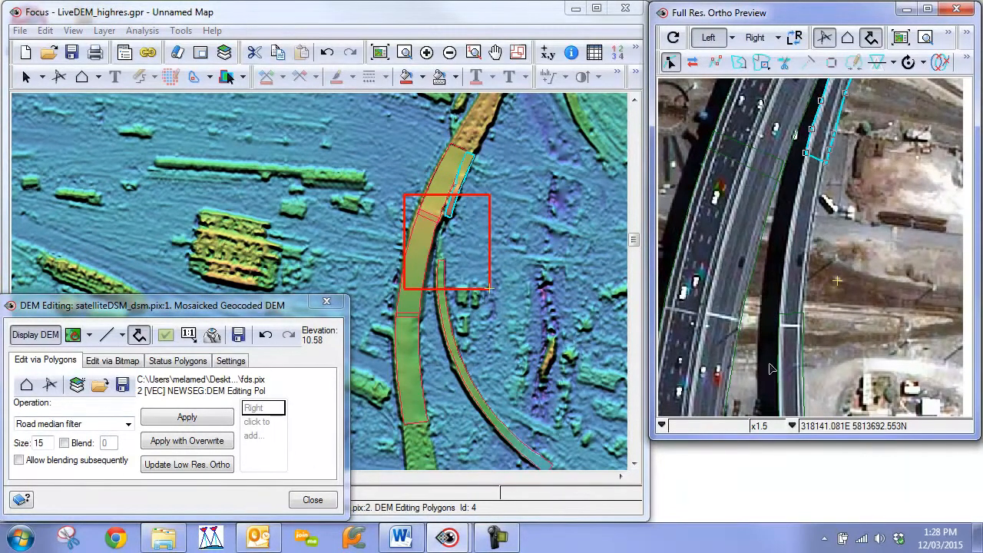
Select the Opposite ends fill operation and draw a new polygon over the gap between the northern and southern ramp polygons
{"action": "left_click", "coordinate": [105, 427]}
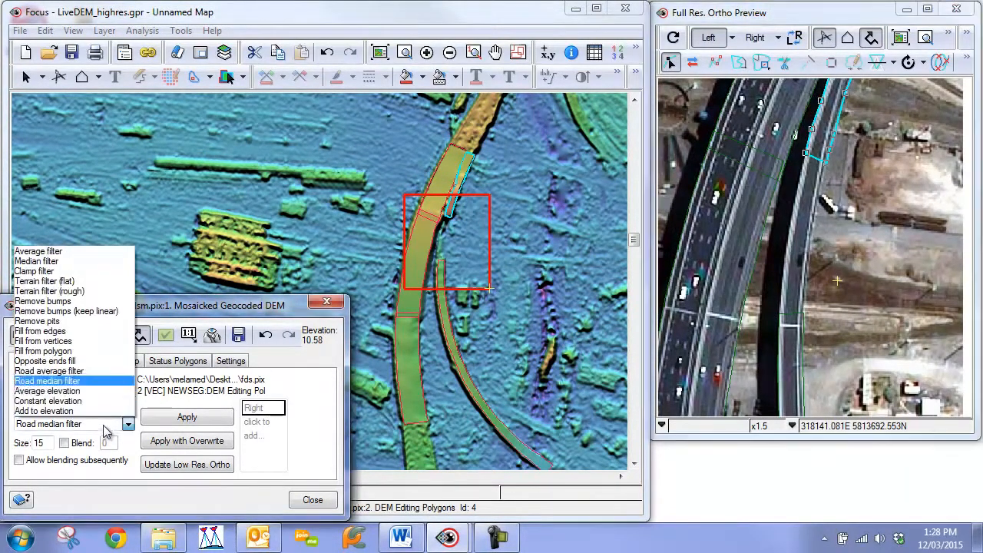
{"action": "left_click", "coordinate": [48, 363]}
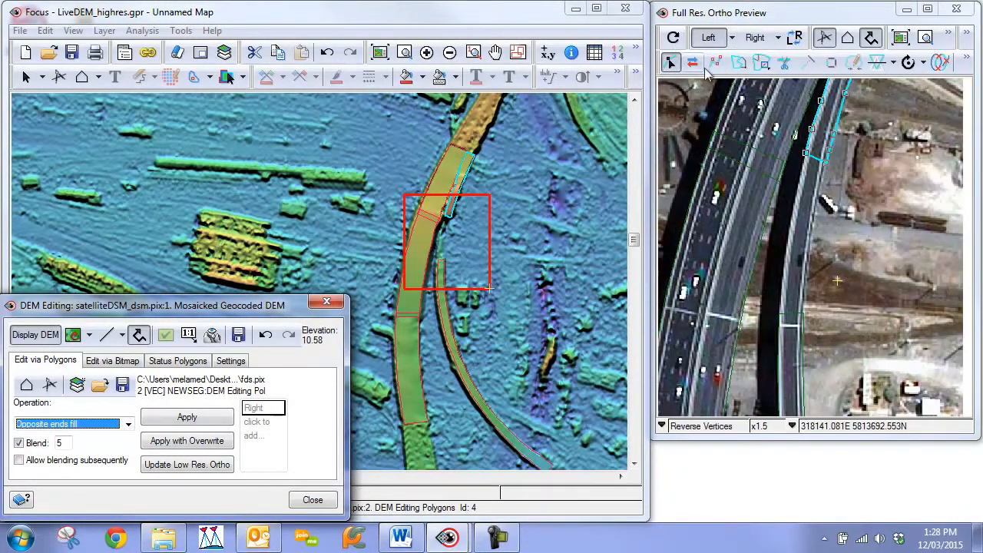
{"action": "left_click", "coordinate": [848, 39]}
{"action": "left_click", "coordinate": [808, 151]}
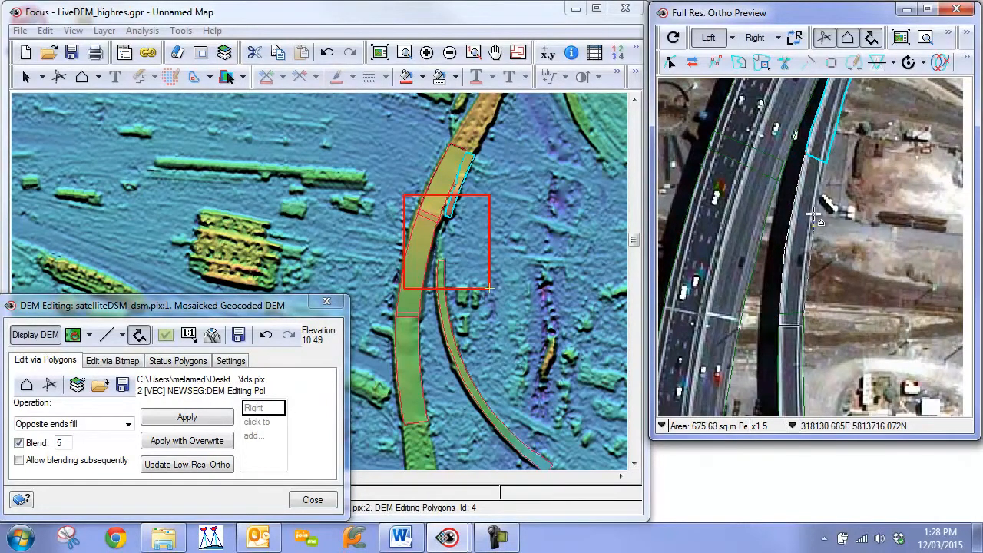
{"action": "double_click", "coordinate": [827, 159]}
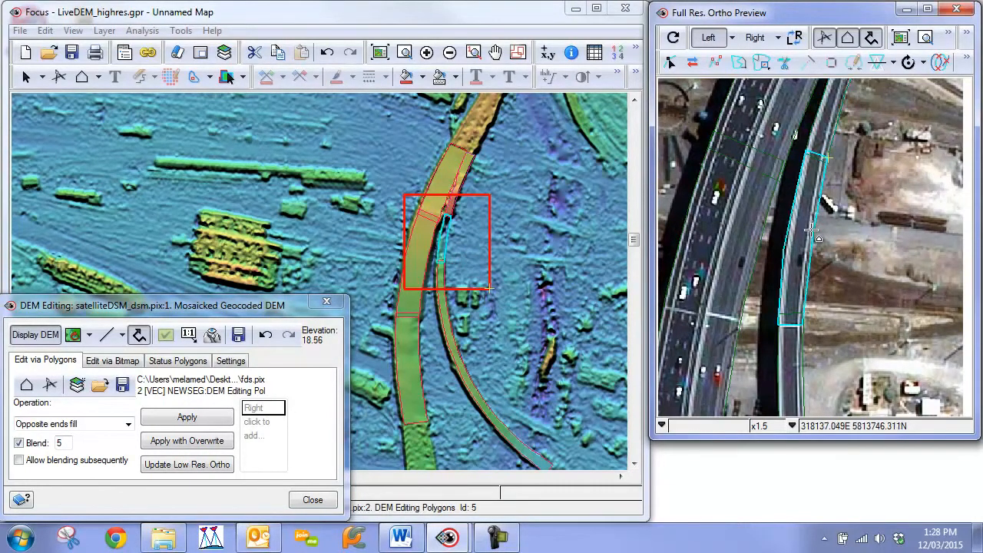
Add a vertex to the gap polygon's western edge and move the lower vertex onto the ramp edge
{"action": "scroll", "coordinate": [813, 230], "scroll_direction": "up", "scroll_amount": 1}
{"action": "left_click_drag", "start_coordinate": [801, 343], "coordinate": [806, 174]}
{"action": "left_click_drag", "start_coordinate": [804, 299], "coordinate": [805, 229]}
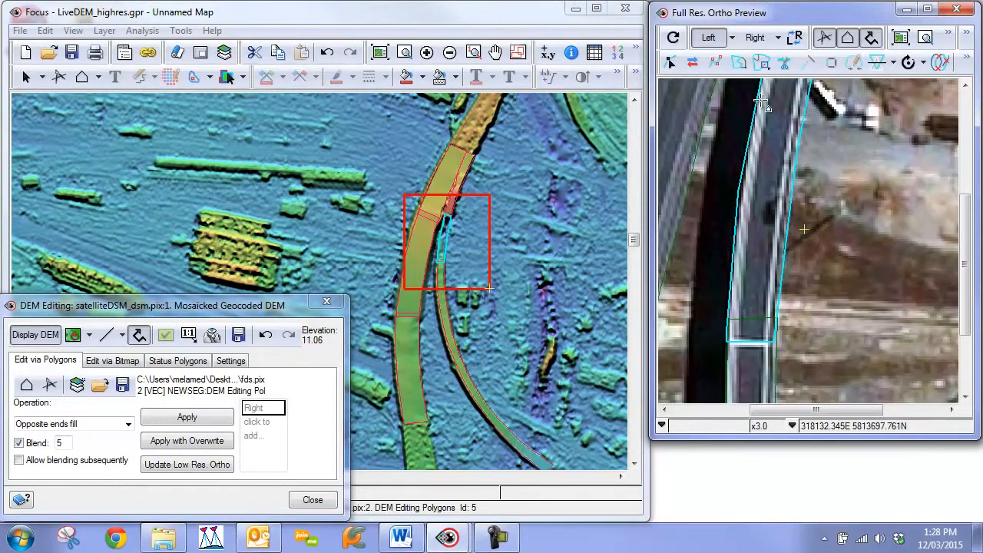
{"action": "left_click_drag", "start_coordinate": [782, 145], "coordinate": [802, 242]}
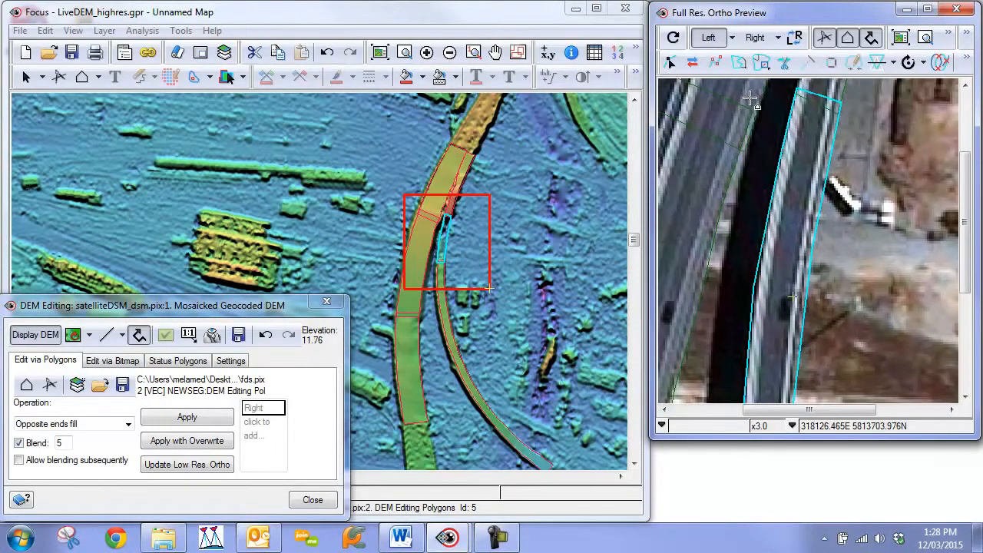
{"action": "left_click", "coordinate": [716, 67]}
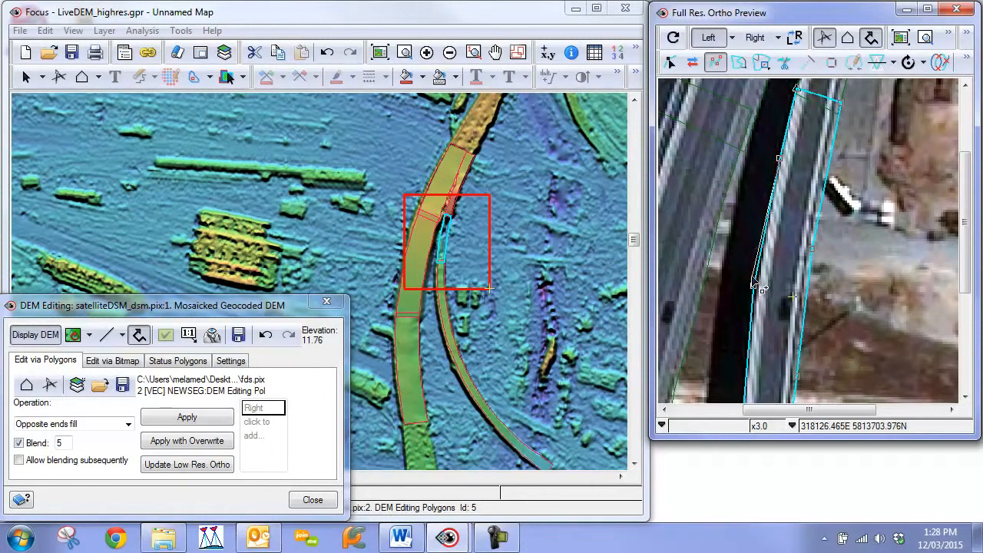
{"action": "left_click", "coordinate": [669, 64]}
{"action": "left_click_drag", "start_coordinate": [754, 289], "coordinate": [759, 281]}
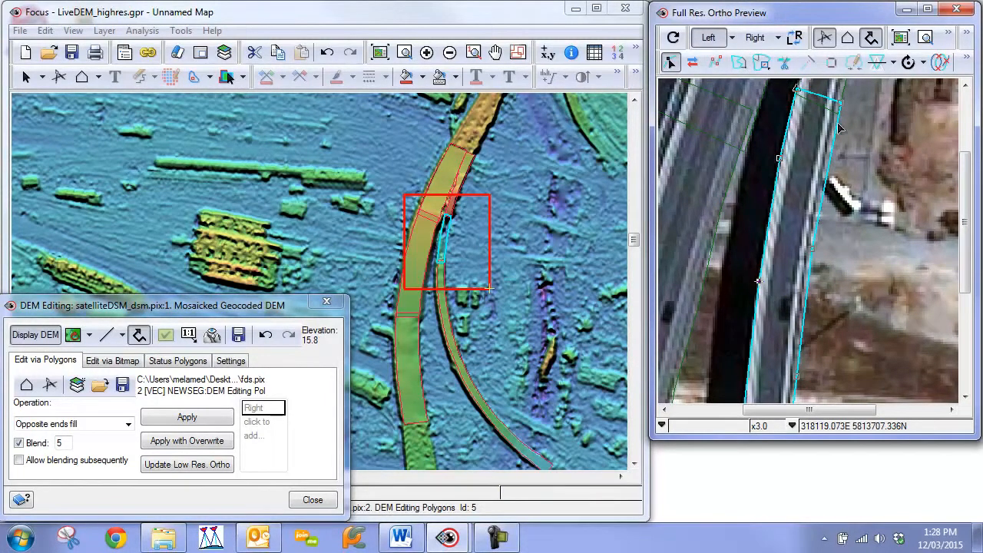
Move the gap polygon's northeastern corner onto the ramp and reshape its eastern edge along the ramp edge
{"action": "left_click_drag", "start_coordinate": [841, 103], "coordinate": [841, 101]}
{"action": "left_click_drag", "start_coordinate": [813, 249], "coordinate": [820, 196]}
{"action": "left_click_drag", "start_coordinate": [811, 356], "coordinate": [801, 226]}
{"action": "left_click_drag", "start_coordinate": [794, 359], "coordinate": [807, 323]}
{"action": "left_click", "coordinate": [738, 63]}
{"action": "left_click", "coordinate": [808, 325]}
{"action": "left_click", "coordinate": [806, 286]}
{"action": "double_click", "coordinate": [821, 162]}
Fine-tune the gap polygon's vertices along its eastern and western edges to fit the ramp tightly
{"action": "left_click", "coordinate": [671, 65]}
{"action": "left_click_drag", "start_coordinate": [806, 287], "coordinate": [807, 285]}
{"action": "left_click_drag", "start_coordinate": [845, 329], "coordinate": [846, 268]}
{"action": "left_click_drag", "start_coordinate": [762, 209], "coordinate": [762, 207]}
{"action": "scroll", "coordinate": [845, 203], "scroll_direction": "down", "scroll_amount": 1}
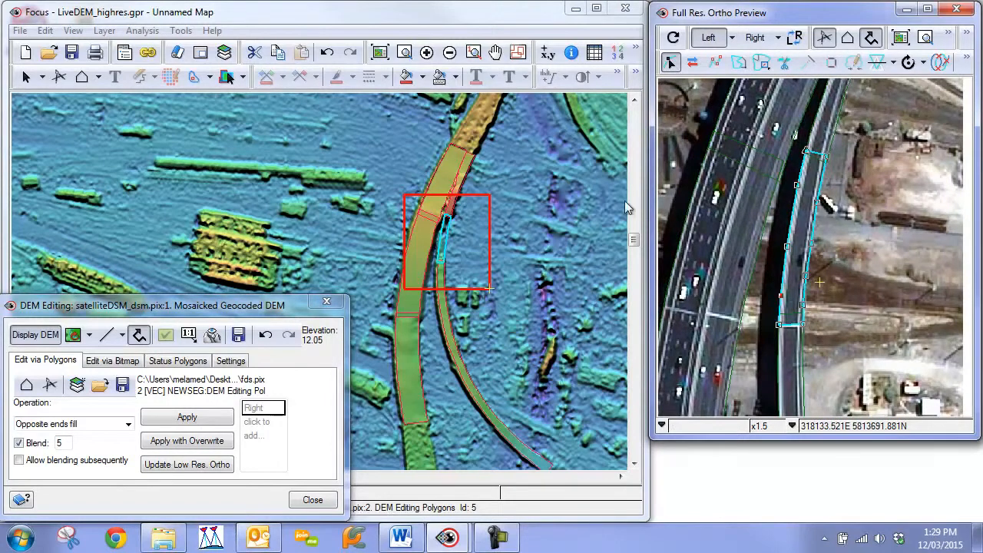
Extend the gap polygon's northern end slightly so that it overlaps the filtered ramp polygon
{"action": "scroll", "coordinate": [392, 295], "scroll_direction": "up", "scroll_amount": 5}
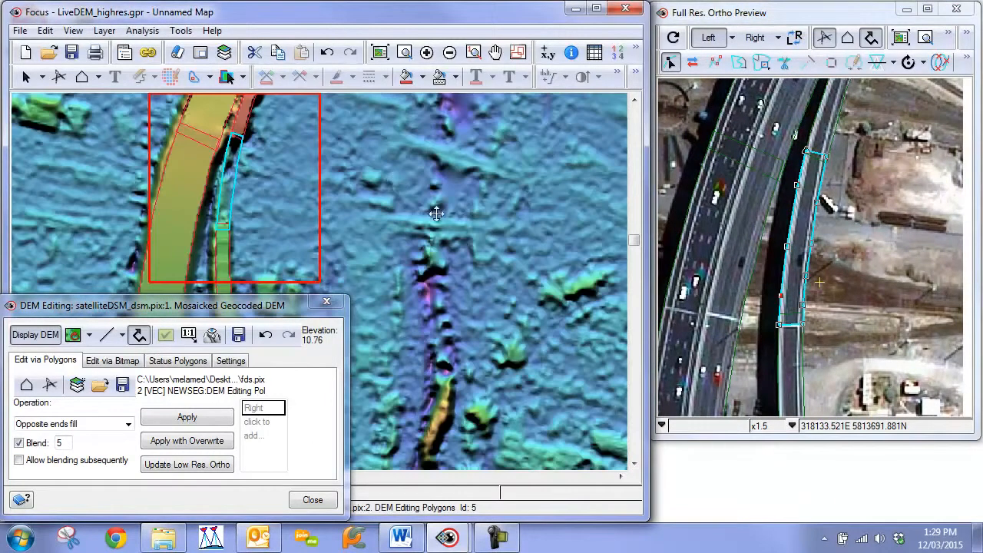
{"action": "scroll", "coordinate": [326, 193], "scroll_direction": "down", "scroll_amount": 3}
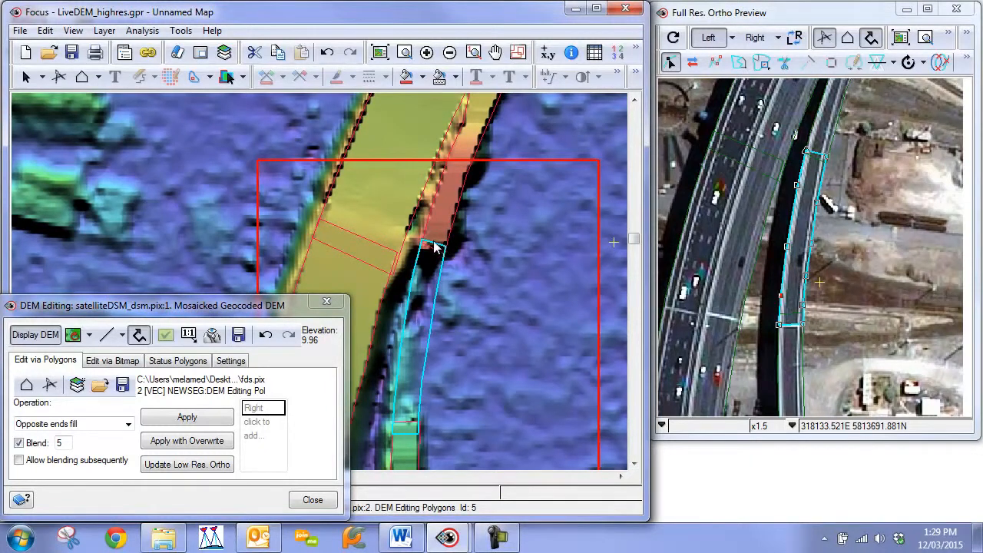
{"action": "left_click_drag", "start_coordinate": [820, 159], "coordinate": [808, 138]}
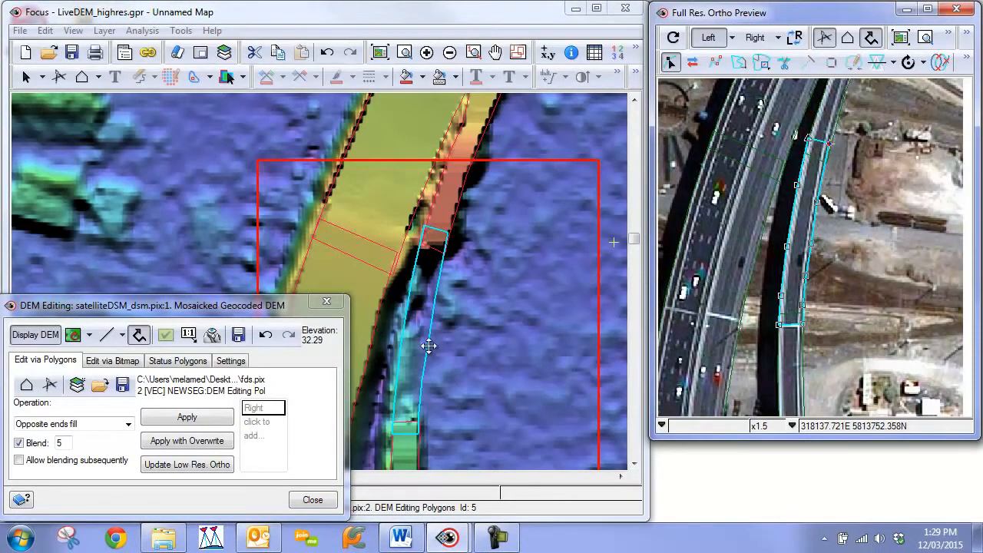
{"action": "left_click_drag", "start_coordinate": [427, 345], "coordinate": [437, 273]}
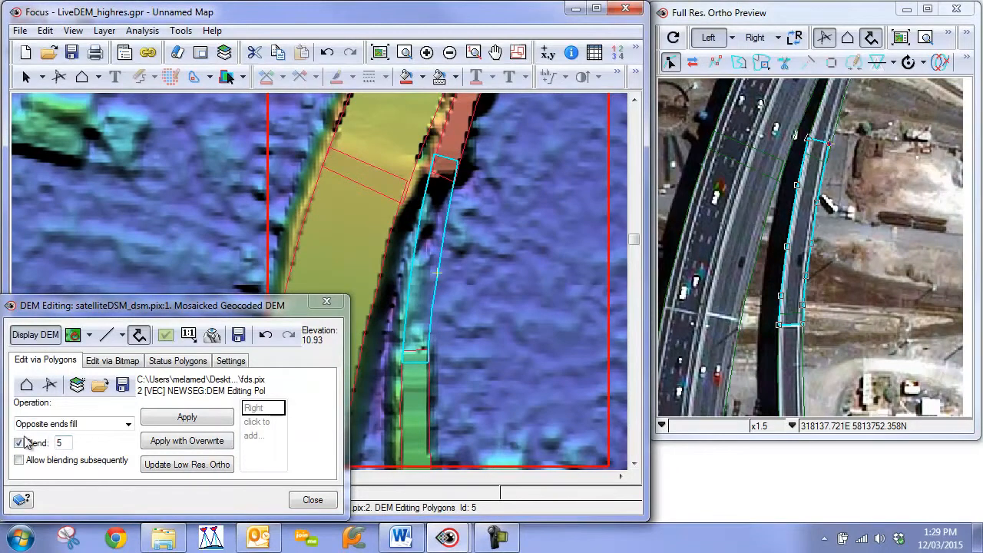
Set the blend to 3, apply the Opposite ends fill with overwrite to the gap polygon, and regenerate the ortho previews
{"action": "left_click", "coordinate": [59, 442]}
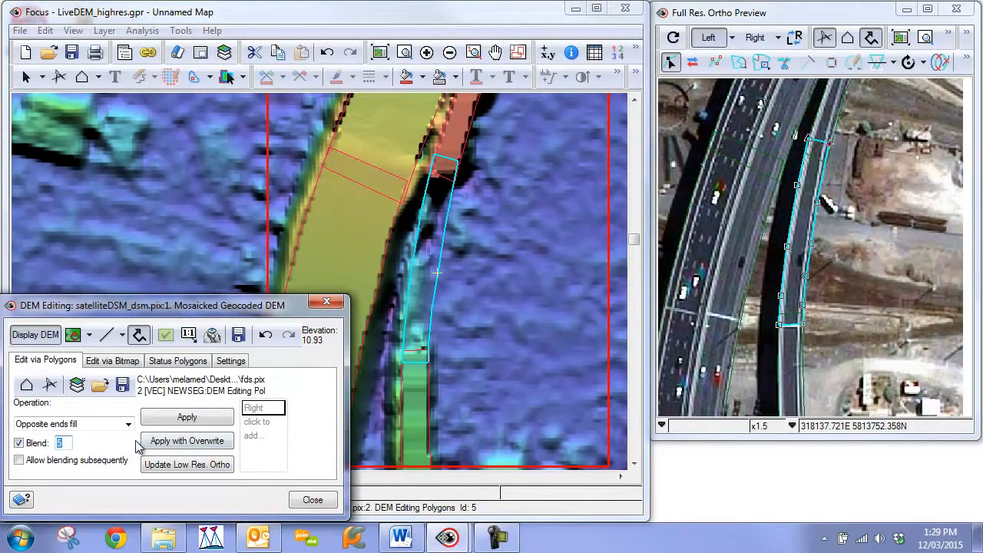
{"action": "type", "text": "3"}
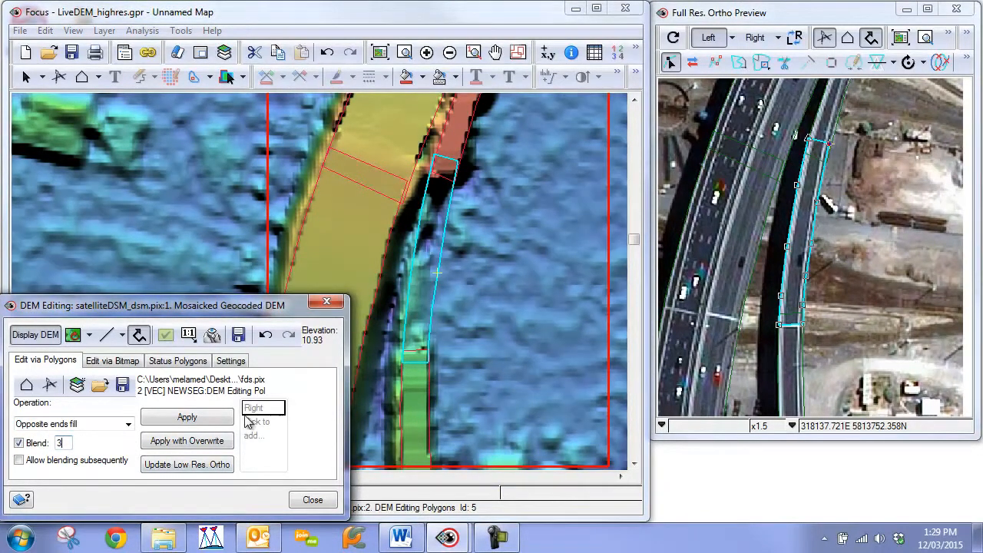
{"action": "left_click", "coordinate": [194, 444]}
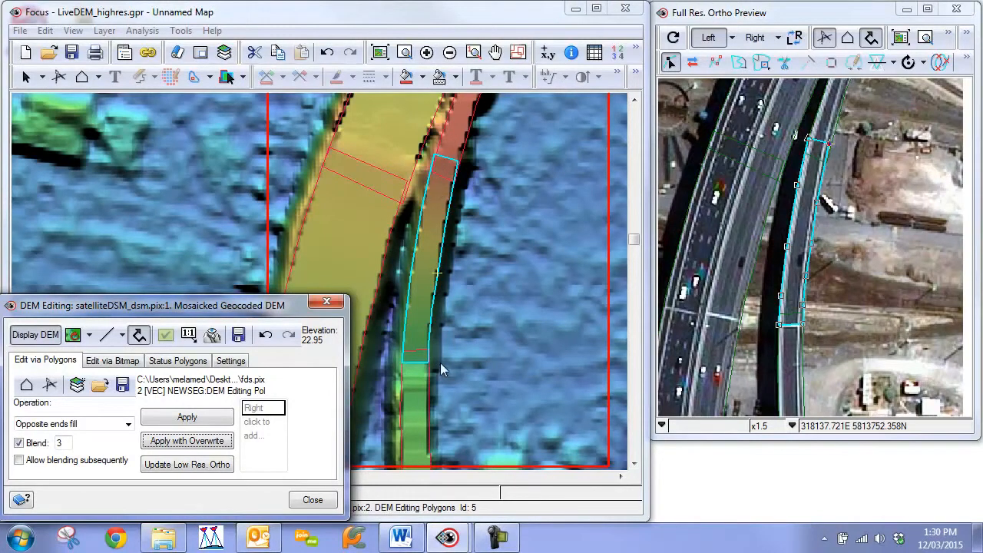
{"action": "left_click", "coordinate": [673, 38]}
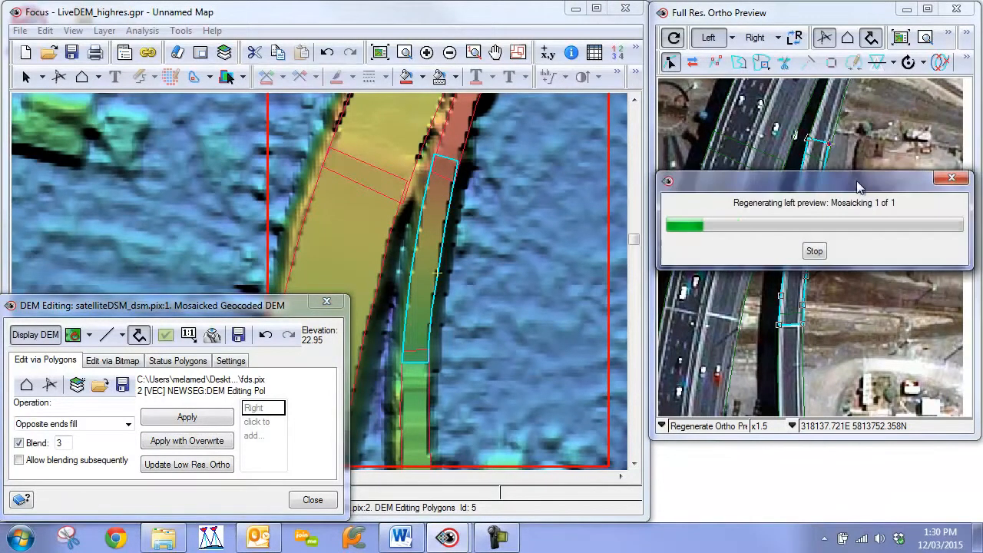
Flicker between the left and right ortho previews to check how well the filled ramp section aligns
{"action": "left_click", "coordinate": [795, 37]}
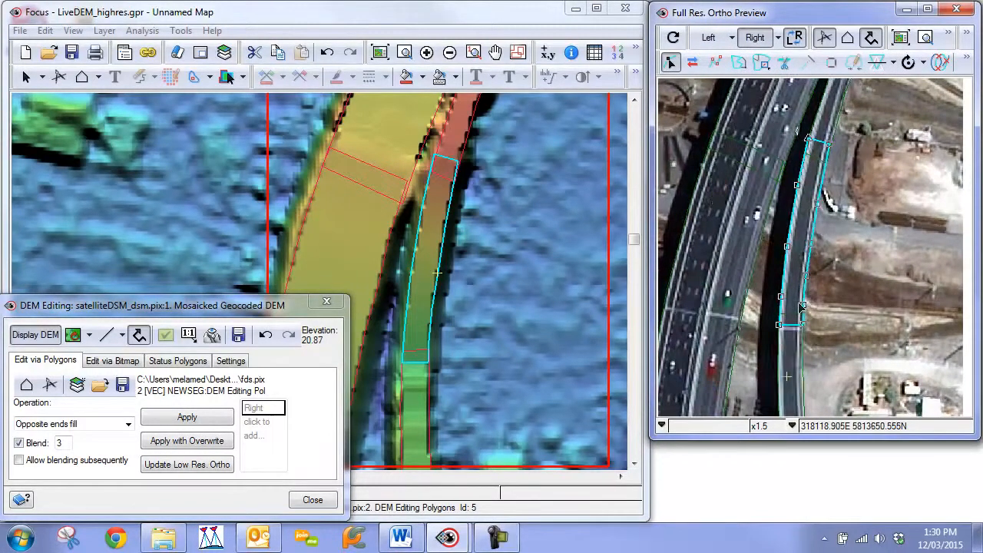
{"action": "scroll", "coordinate": [822, 334], "scroll_direction": "down", "scroll_amount": 2}
{"action": "scroll", "coordinate": [781, 229], "scroll_direction": "up", "scroll_amount": 2}
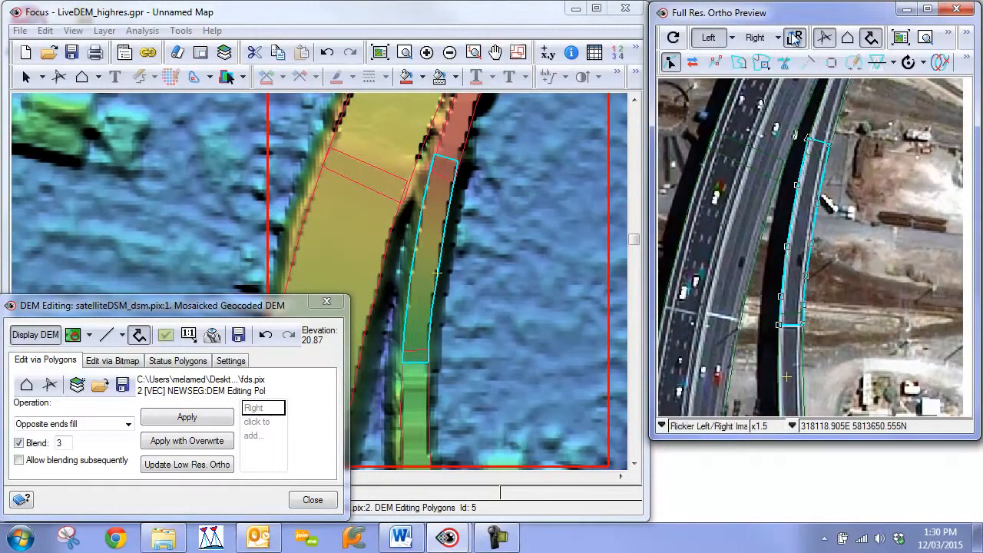
Maximize the map window and examine the edited highway and ramp along their whole length
{"action": "scroll", "coordinate": [373, 276], "scroll_direction": "down", "scroll_amount": 2}
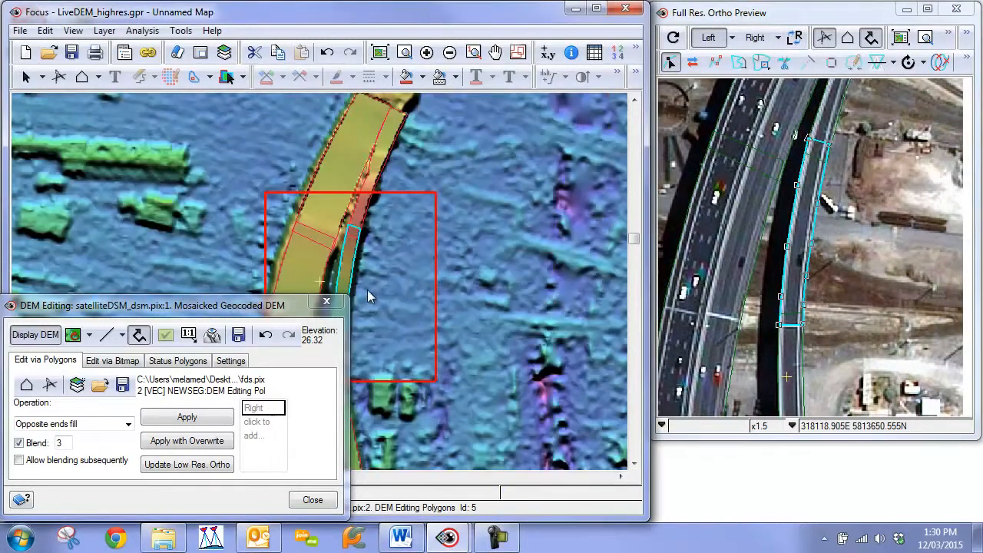
{"action": "scroll", "coordinate": [485, 218], "scroll_direction": "down", "scroll_amount": 3}
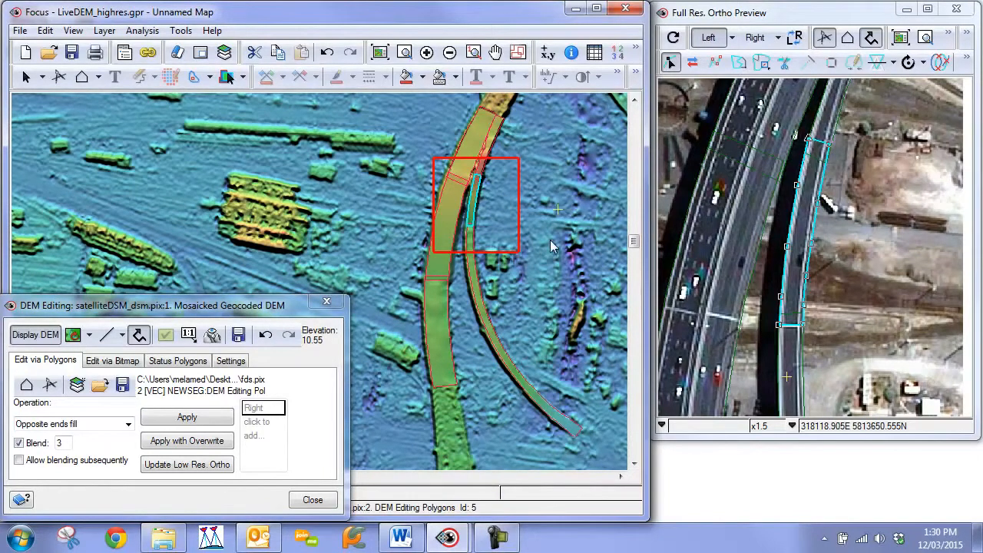
{"action": "scroll", "coordinate": [550, 246], "scroll_direction": "up", "scroll_amount": 2}
{"action": "left_click_drag", "start_coordinate": [466, 267], "coordinate": [594, 344]}
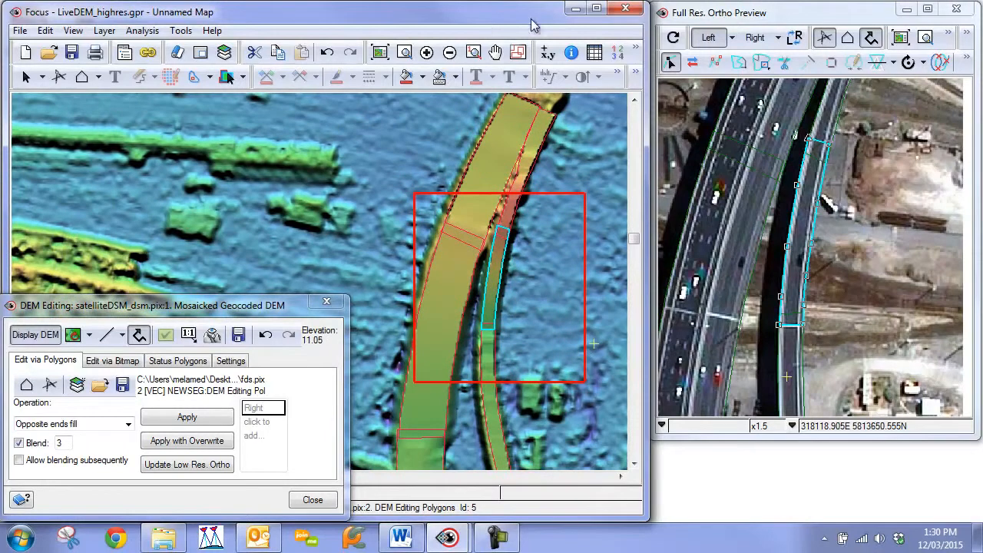
{"action": "left_click_drag", "start_coordinate": [536, 19], "coordinate": [749, 23]}
{"action": "double_click", "coordinate": [750, 23]}
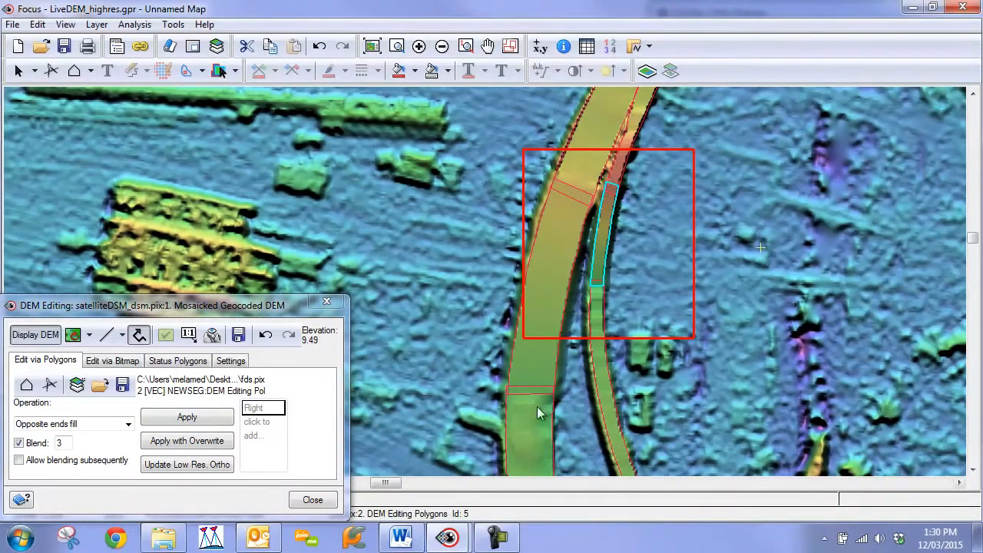
{"action": "scroll", "coordinate": [581, 390], "scroll_direction": "down", "scroll_amount": 2}
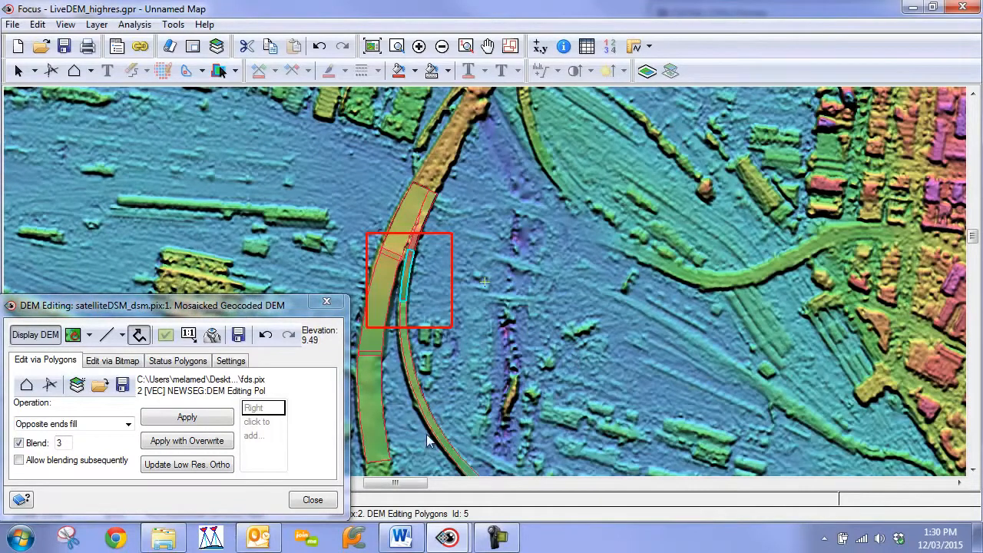
{"action": "left_click_drag", "start_coordinate": [428, 441], "coordinate": [517, 305]}
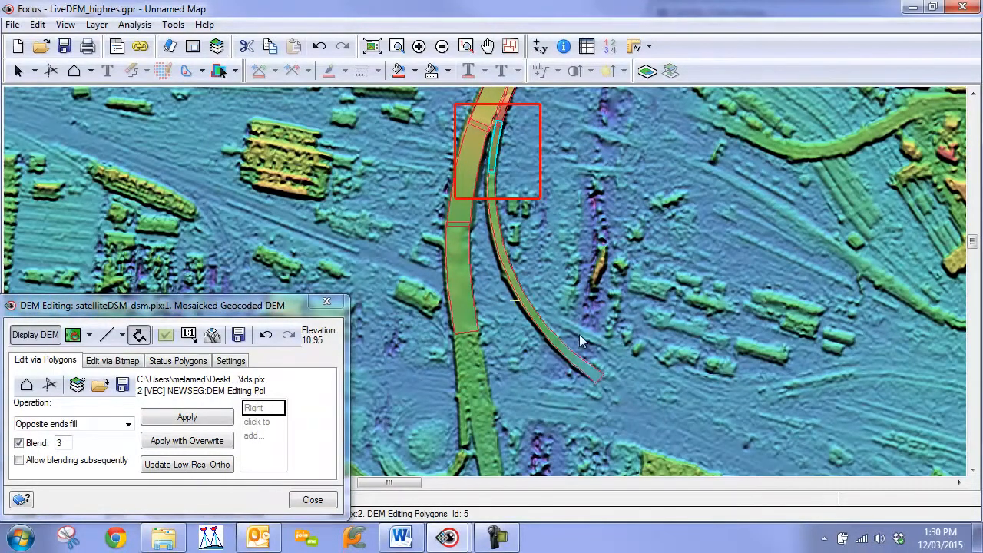
{"action": "left_click_drag", "start_coordinate": [547, 257], "coordinate": [570, 347]}
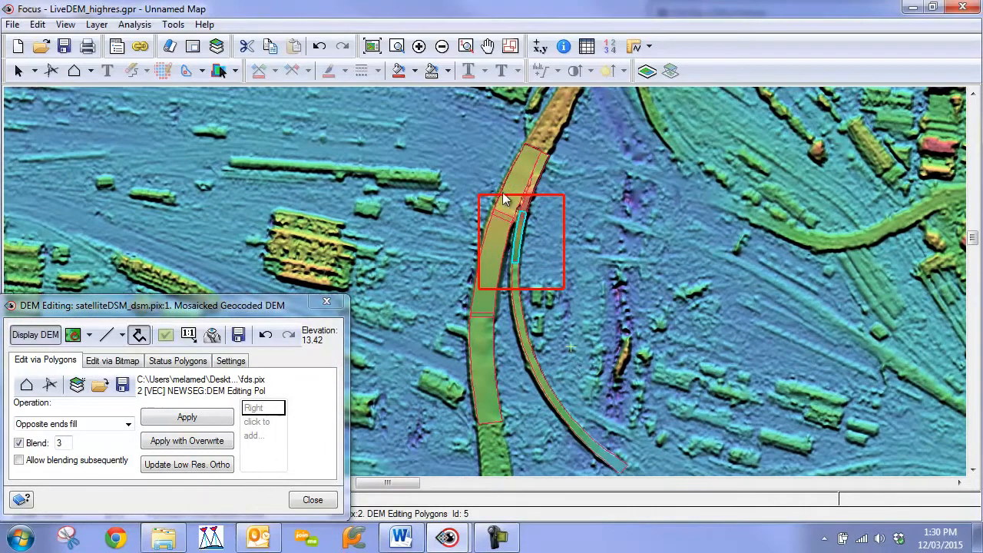
Draw a large DEM editing polygon around the edited highway, the ramp and the surrounding ground on both sides
{"action": "left_click", "coordinate": [26, 384]}
{"action": "left_click", "coordinate": [415, 118]}
{"action": "left_click", "coordinate": [559, 166]}
{"action": "left_click", "coordinate": [650, 271]}
{"action": "left_click", "coordinate": [620, 377]}
{"action": "left_click", "coordinate": [388, 413]}
{"action": "left_click", "coordinate": [374, 338]}
{"action": "double_click", "coordinate": [362, 118]}
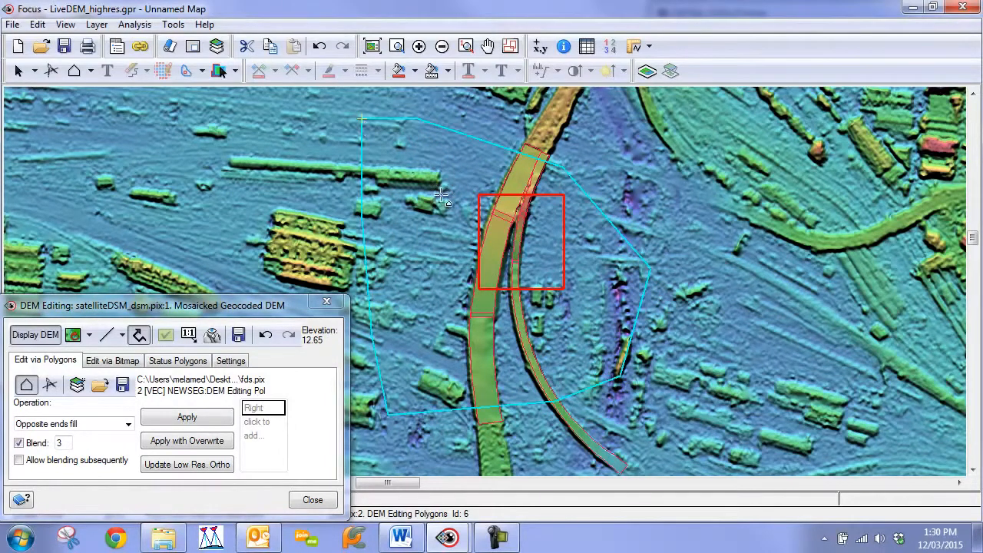
Apply the Terrain filter (flat) with size 150 and gradient 30% to the large polygon without overwriting earlier edits
{"action": "left_click", "coordinate": [65, 427]}
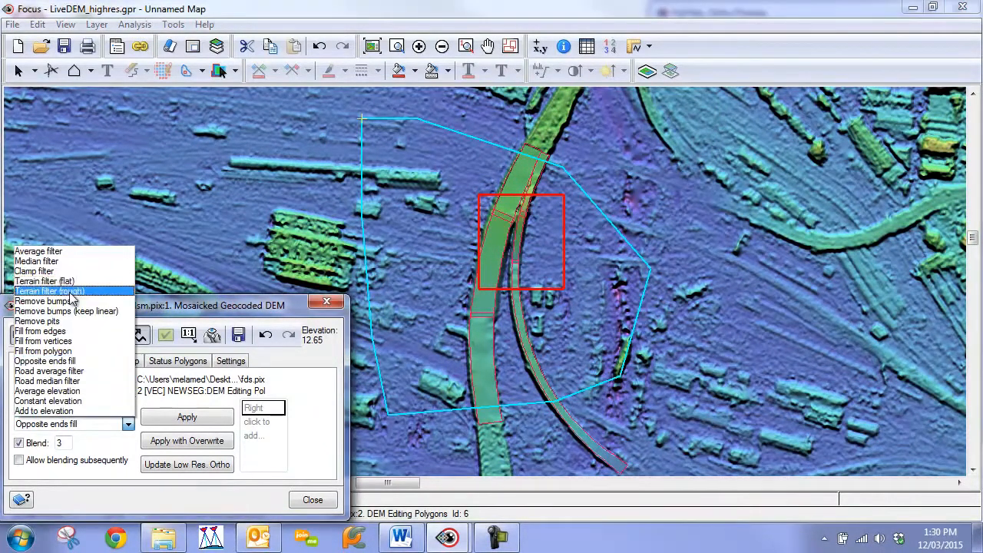
{"action": "left_click", "coordinate": [69, 283]}
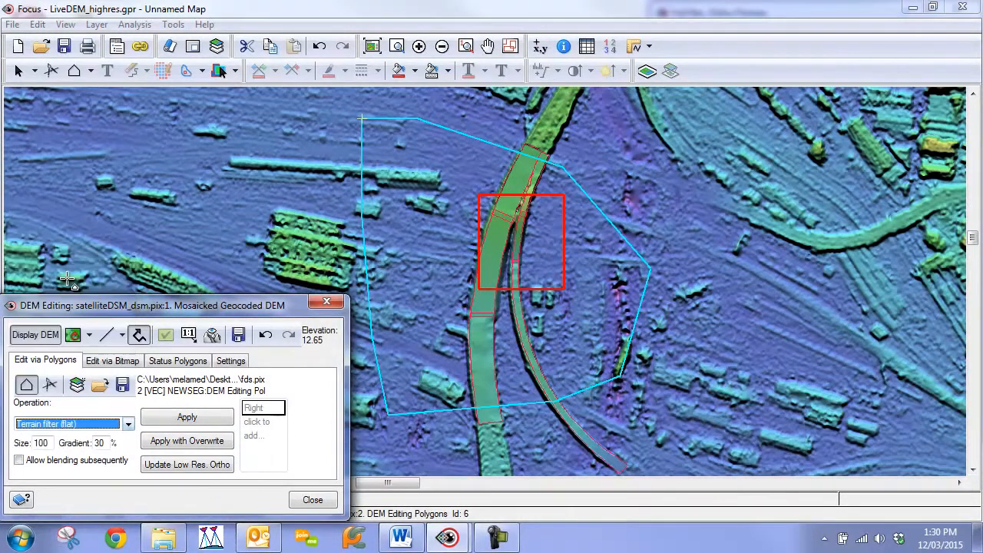
{"action": "left_click_drag", "start_coordinate": [49, 443], "coordinate": [25, 444]}
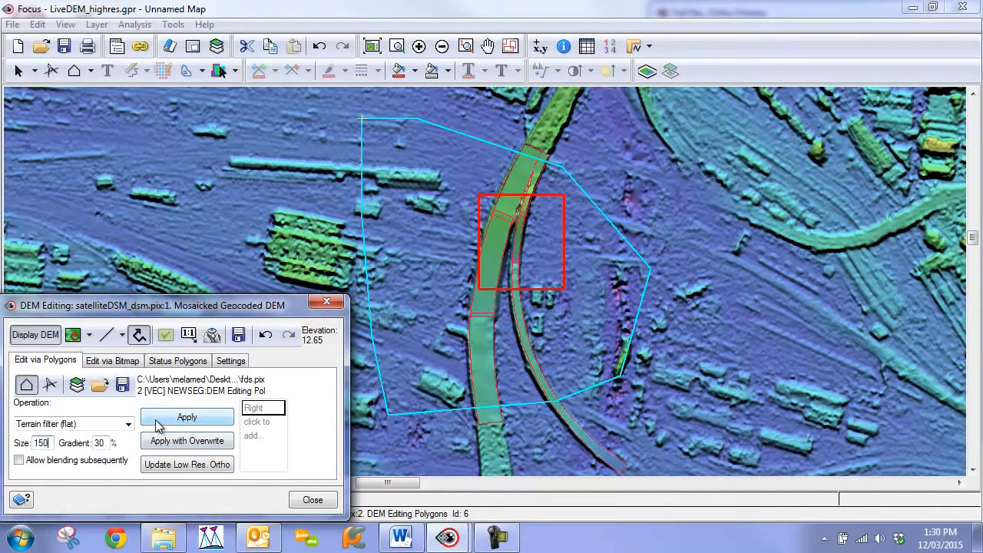
{"action": "left_click", "coordinate": [192, 418]}
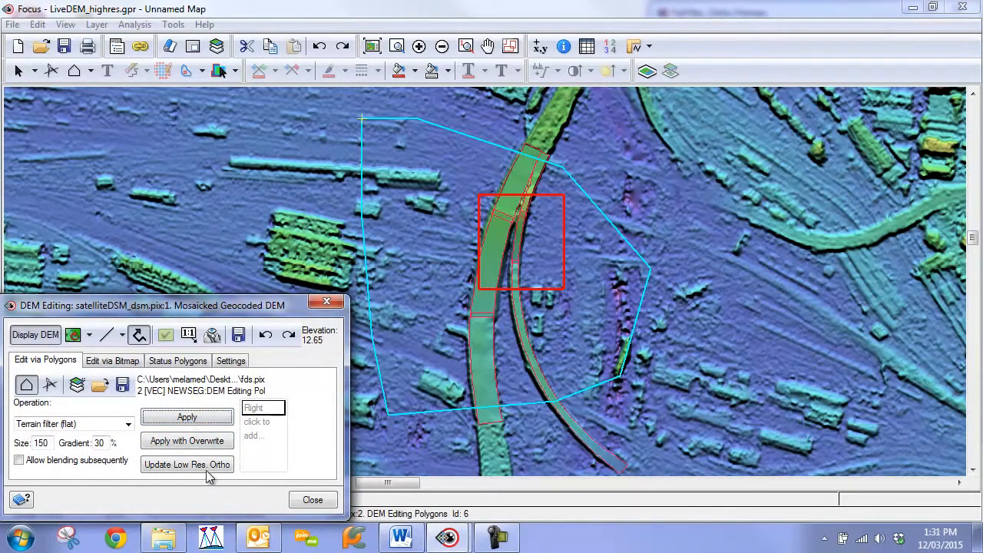
{"action": "left_click", "coordinate": [221, 417]}
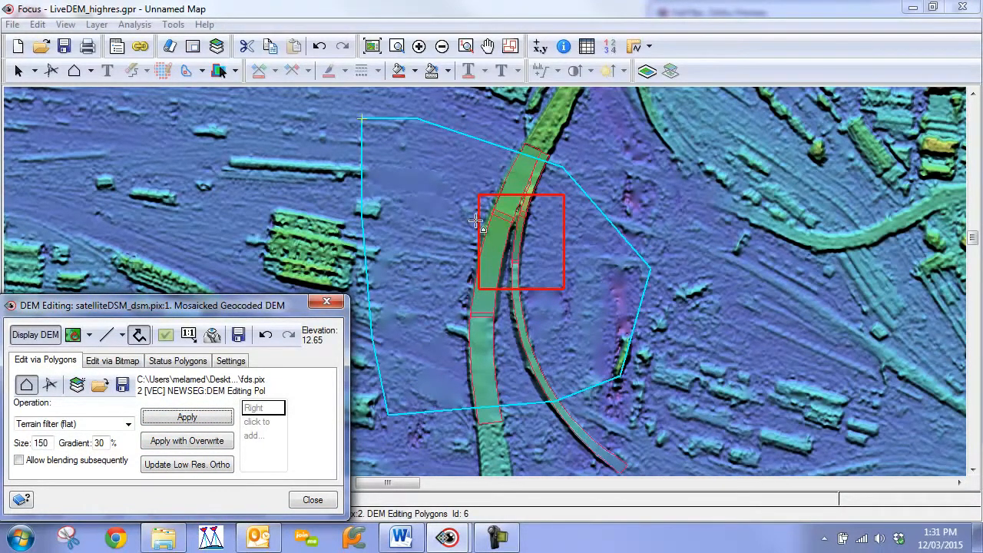
Draw a narrower polygon just outside the edges of the edited highway and the upper part of the ramp
{"action": "double_click", "coordinate": [500, 161]}
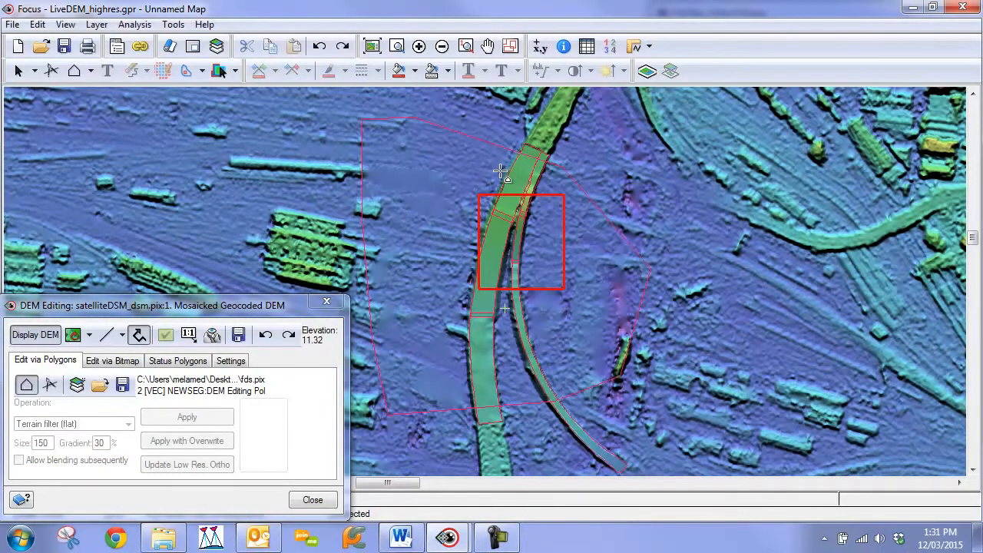
{"action": "mouse_move", "coordinate": [500, 169]}
{"action": "left_mouse_down"}
{"action": "mouse_move", "coordinate": [444, 338]}
{"action": "mouse_move", "coordinate": [461, 404]}
{"action": "mouse_move", "coordinate": [515, 395]}
{"action": "mouse_move", "coordinate": [507, 276]}
{"action": "mouse_move", "coordinate": [537, 224]}
{"action": "mouse_move", "coordinate": [552, 164]}
{"action": "mouse_move", "coordinate": [515, 146]}
{"action": "left_mouse_up"}
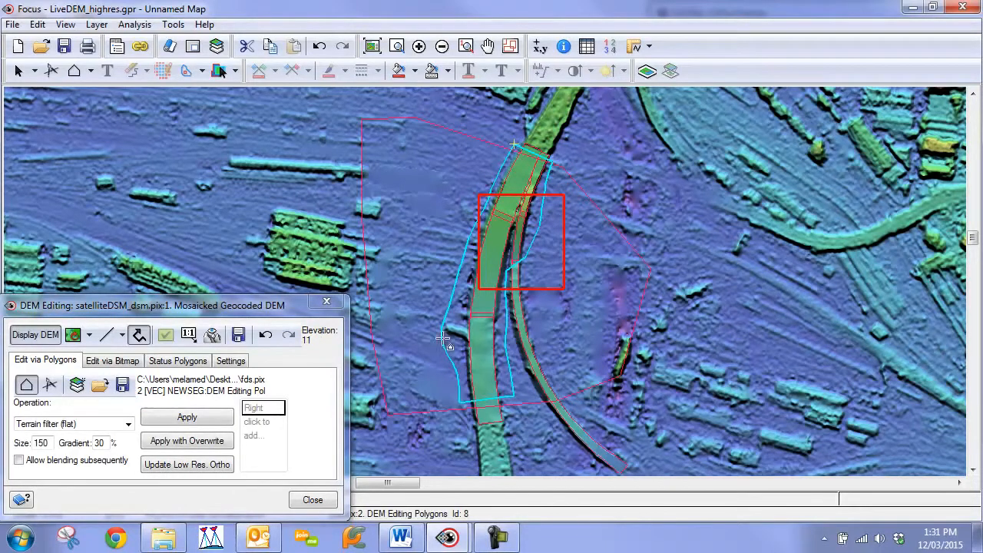
Apply the Fill from vertices operation to the polygon around the highway without overwriting the edited road surfaces
{"action": "left_click", "coordinate": [68, 424]}
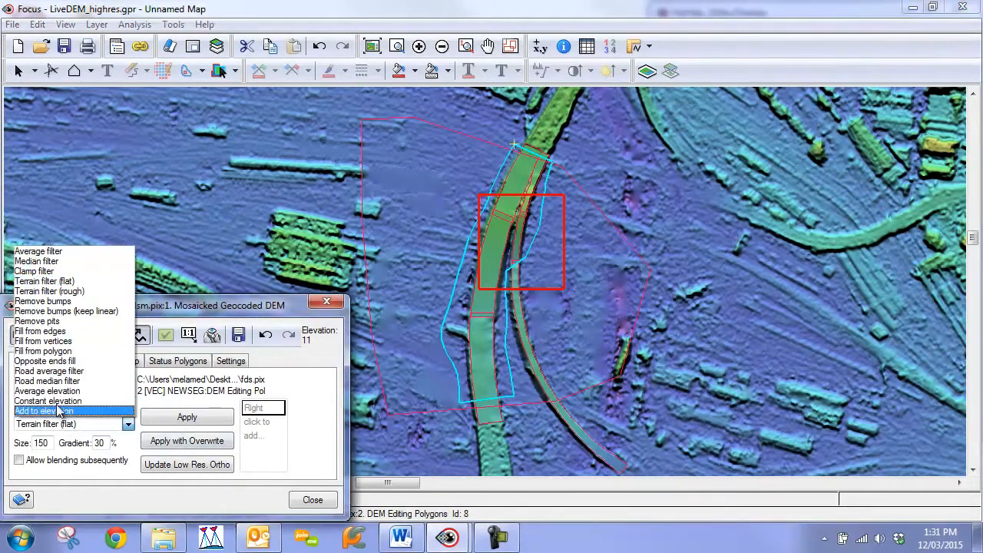
{"action": "left_click", "coordinate": [51, 342]}
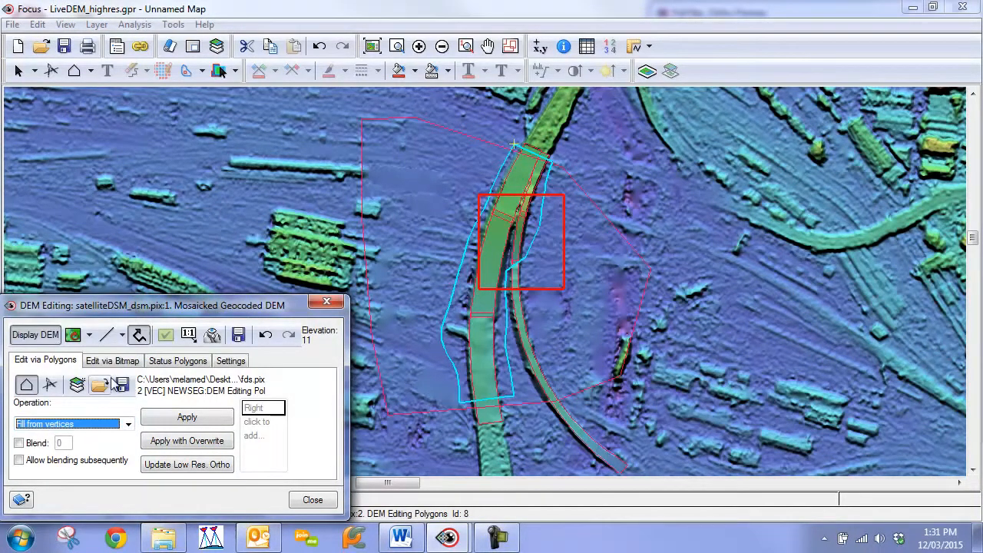
{"action": "left_click", "coordinate": [191, 423]}
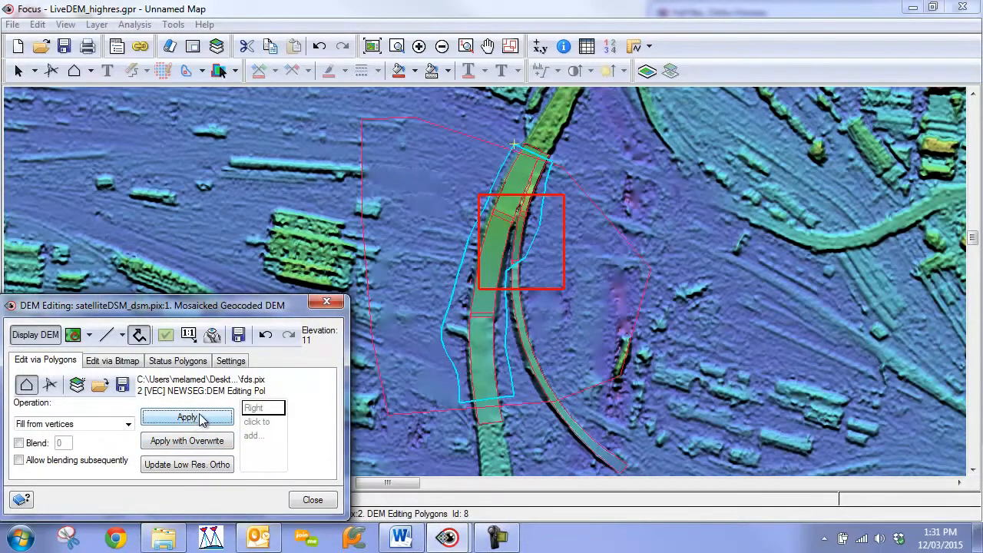
{"action": "left_click_drag", "start_coordinate": [531, 336], "coordinate": [621, 326]}
{"action": "scroll", "coordinate": [532, 261], "scroll_direction": "up", "scroll_amount": 1}
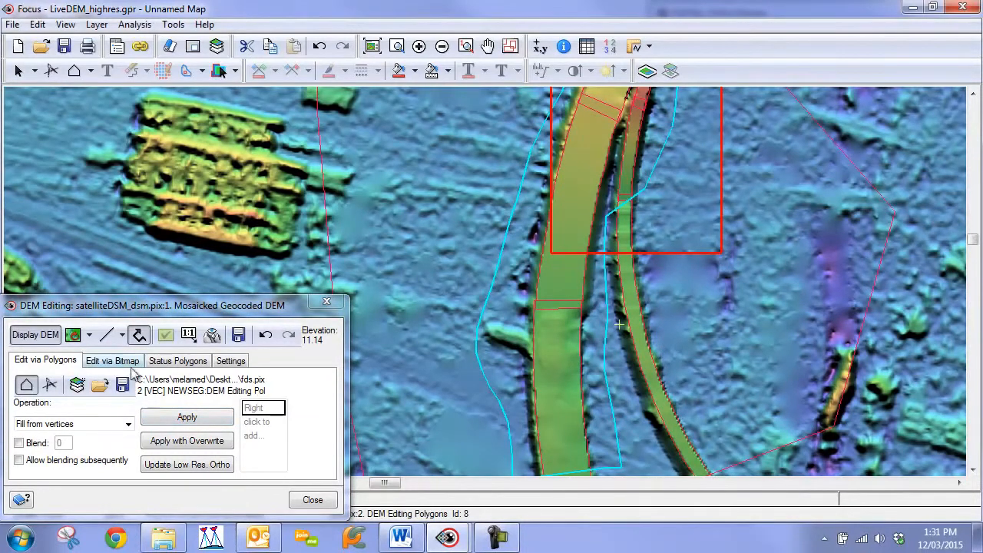
{"action": "left_click", "coordinate": [18, 70]}
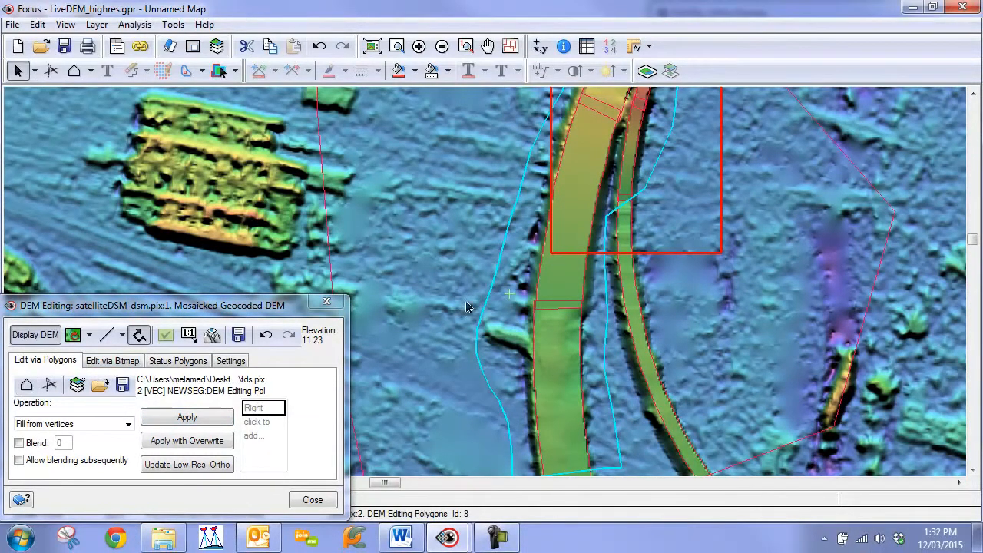
{"action": "left_click", "coordinate": [185, 419]}
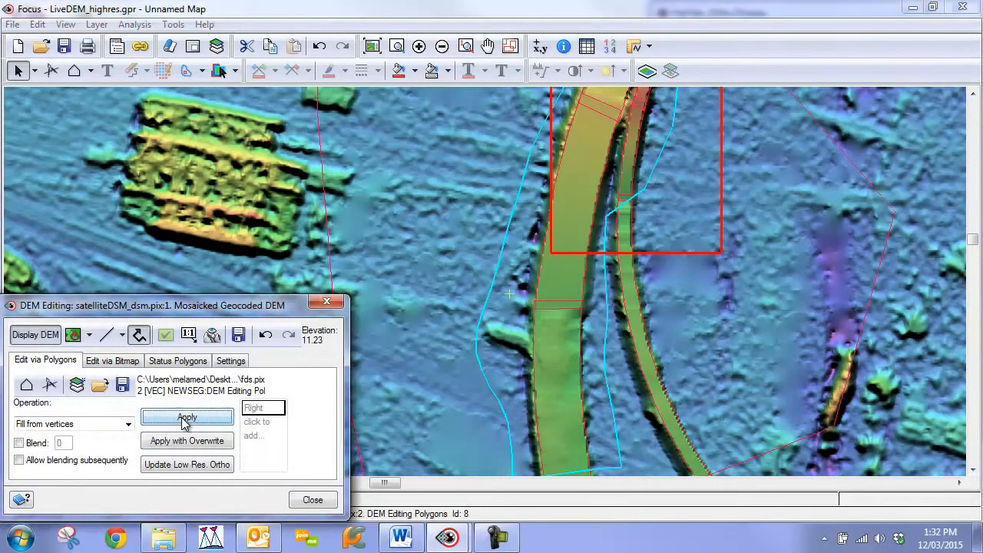
{"action": "scroll", "coordinate": [502, 345], "scroll_direction": "down", "scroll_amount": 1}
{"action": "left_click", "coordinate": [411, 352]}
{"action": "left_click", "coordinate": [490, 308]}
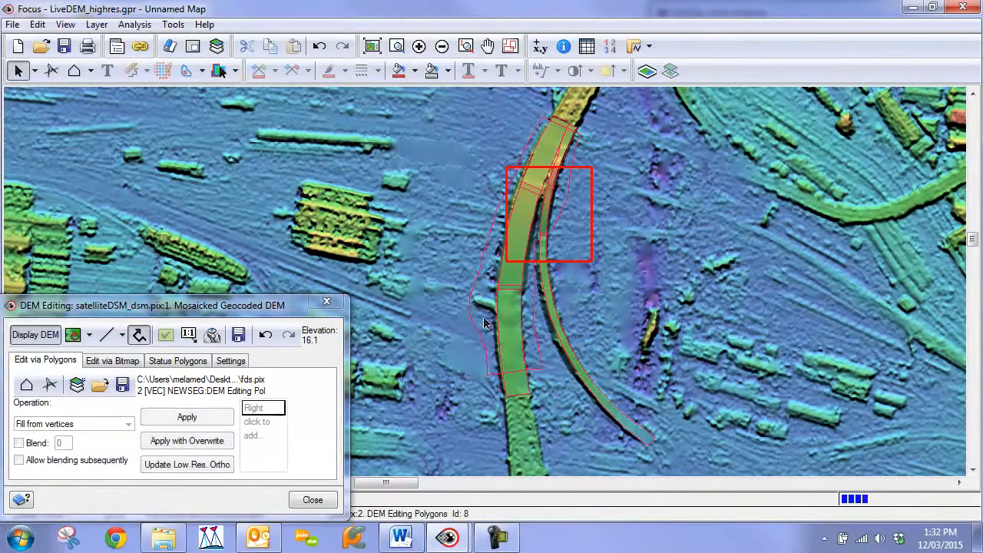
{"action": "left_click", "coordinate": [179, 424]}
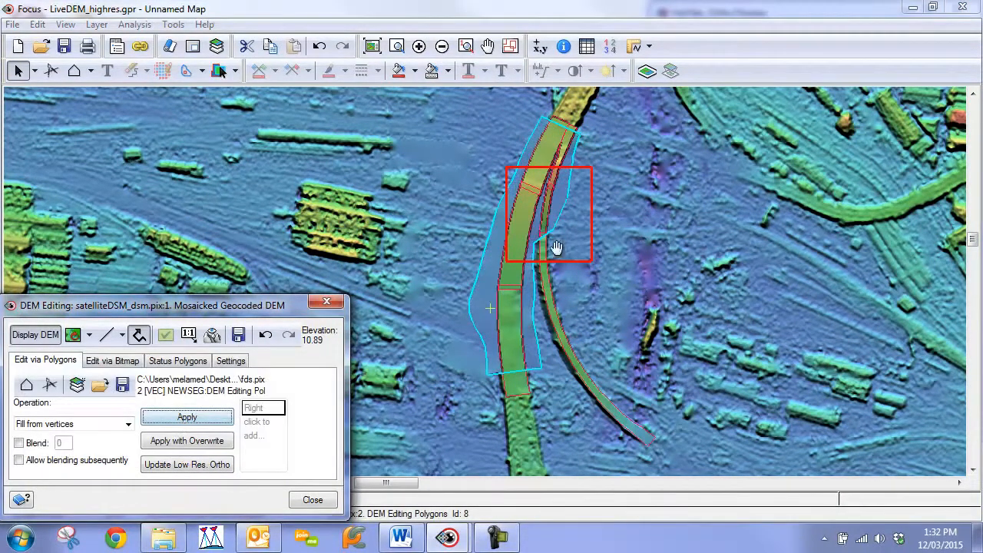
Draw a narrow polygon around the lower ramp, from beside the highway down to the ramp's southeastern end
{"action": "left_click_drag", "start_coordinate": [556, 249], "coordinate": [528, 318]}
{"action": "left_click_drag", "start_coordinate": [563, 440], "coordinate": [548, 380]}
{"action": "left_click", "coordinate": [26, 385]}
{"action": "left_click", "coordinate": [522, 245]}
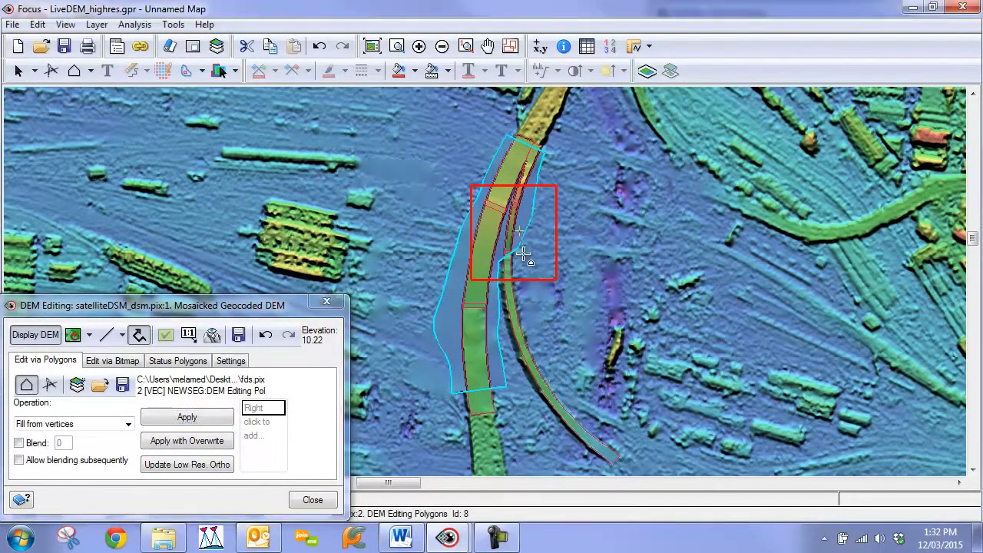
{"action": "left_click", "coordinate": [526, 316]}
{"action": "left_click", "coordinate": [543, 356]}
{"action": "left_click", "coordinate": [575, 409]}
{"action": "left_click", "coordinate": [620, 447]}
{"action": "left_click", "coordinate": [607, 468]}
{"action": "left_click", "coordinate": [547, 423]}
{"action": "left_click", "coordinate": [508, 359]}
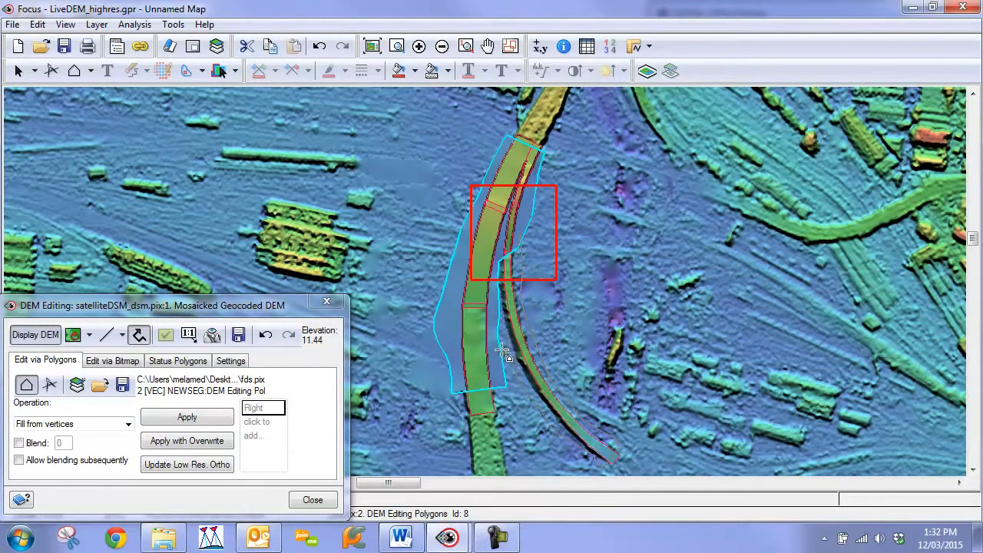
{"action": "left_click", "coordinate": [494, 277]}
{"action": "double_click", "coordinate": [498, 252]}
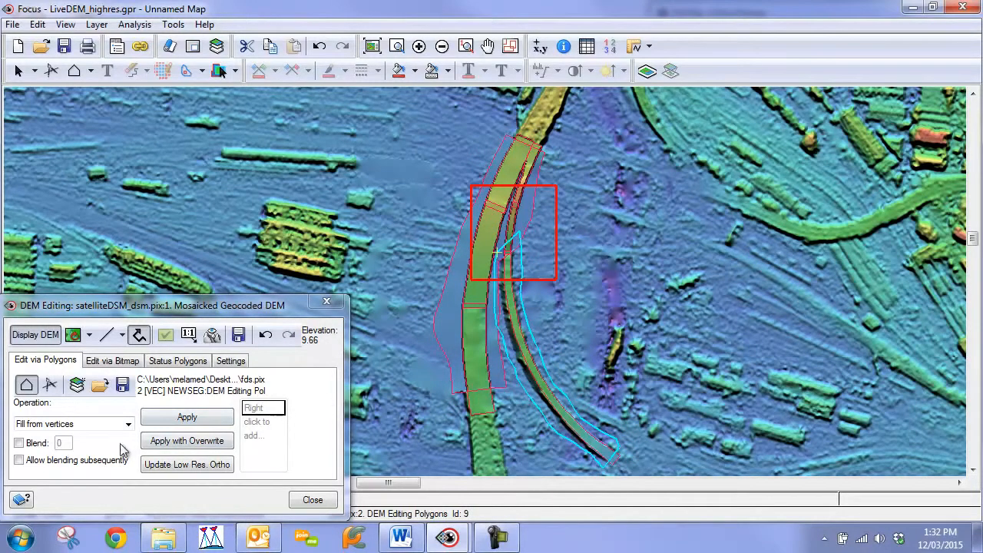
Apply Fill from vertices without overwrite to the lower ramp polygon and check the surrounding terrain
{"action": "left_click", "coordinate": [193, 417]}
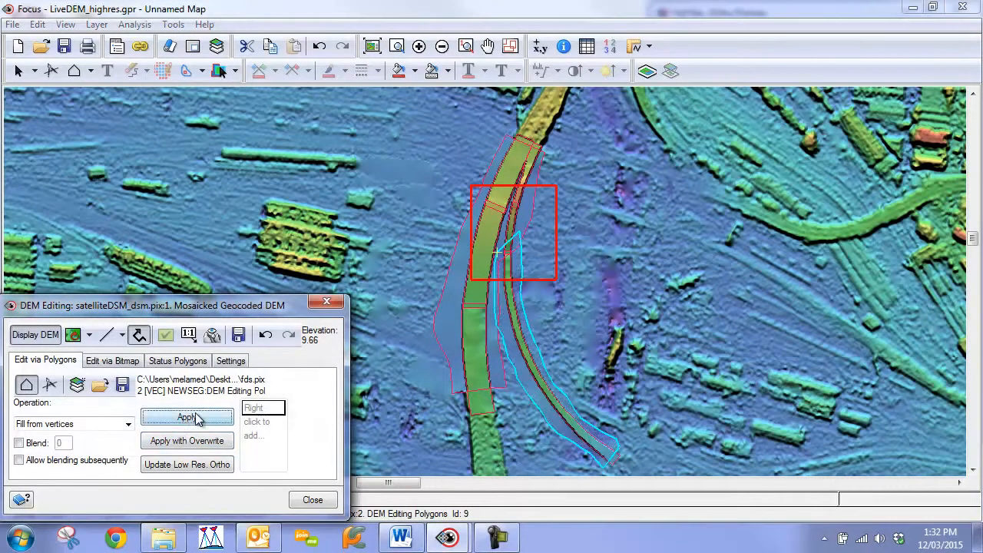
{"action": "left_click_drag", "start_coordinate": [553, 300], "coordinate": [596, 373]}
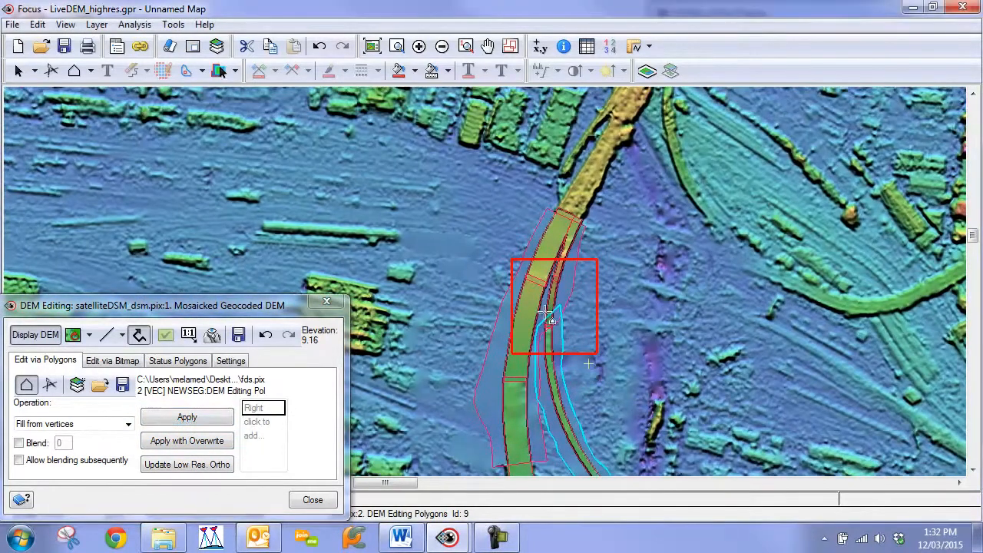
{"action": "left_click_drag", "start_coordinate": [515, 333], "coordinate": [514, 257]}
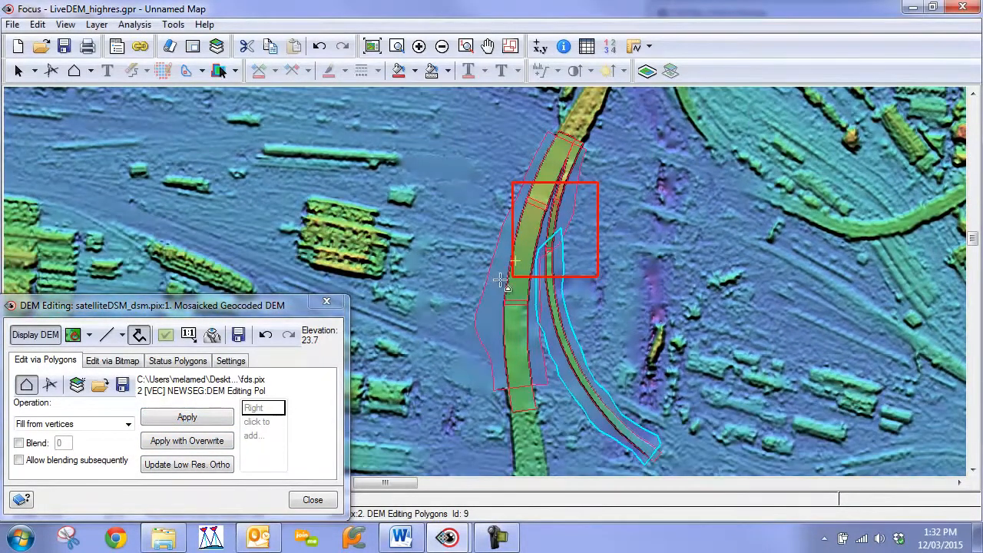
{"action": "scroll", "coordinate": [545, 293], "scroll_direction": "down", "scroll_amount": 1}
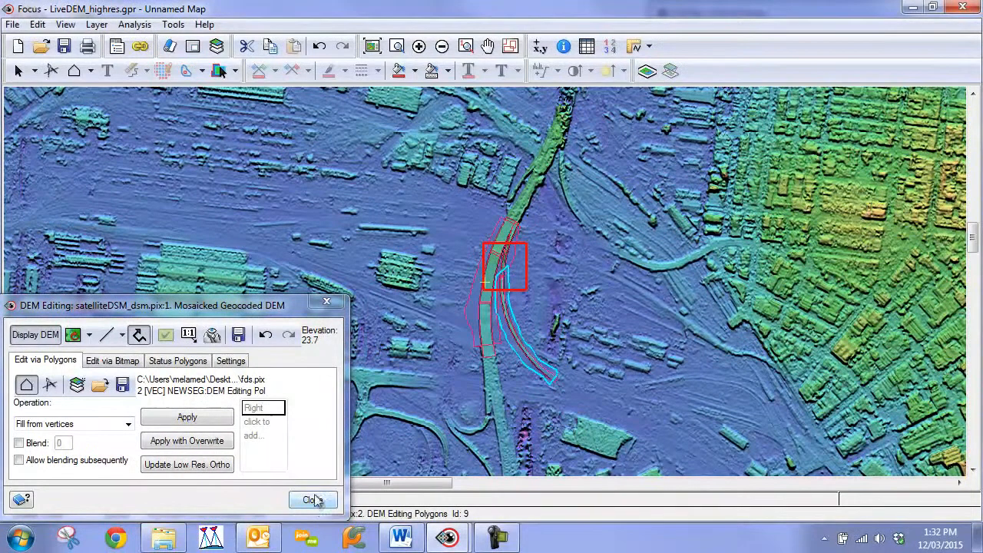
Close the DEM editing tool, show the layer tree, and hide the DEM Editing Polygons layer
{"action": "left_click", "coordinate": [313, 501]}
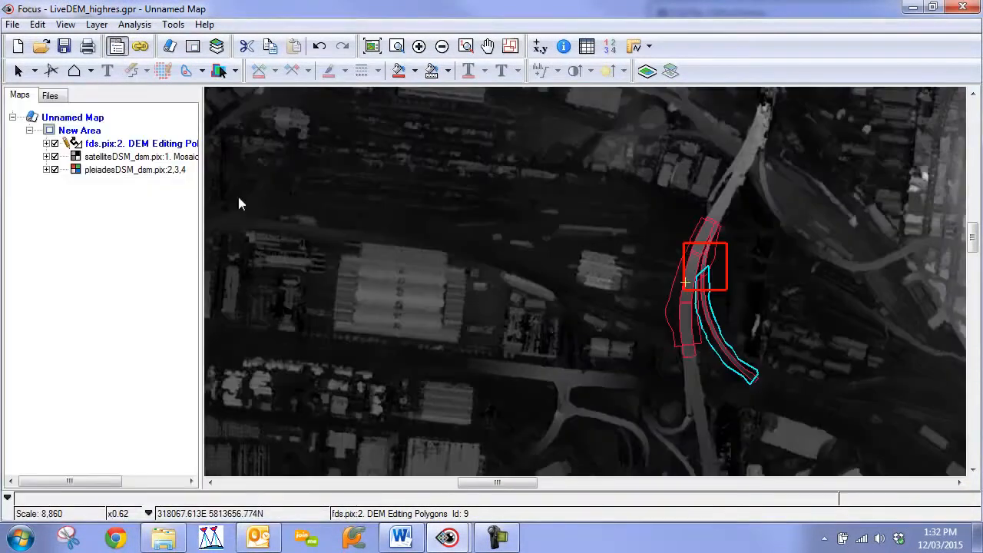
{"action": "left_click", "coordinate": [117, 46]}
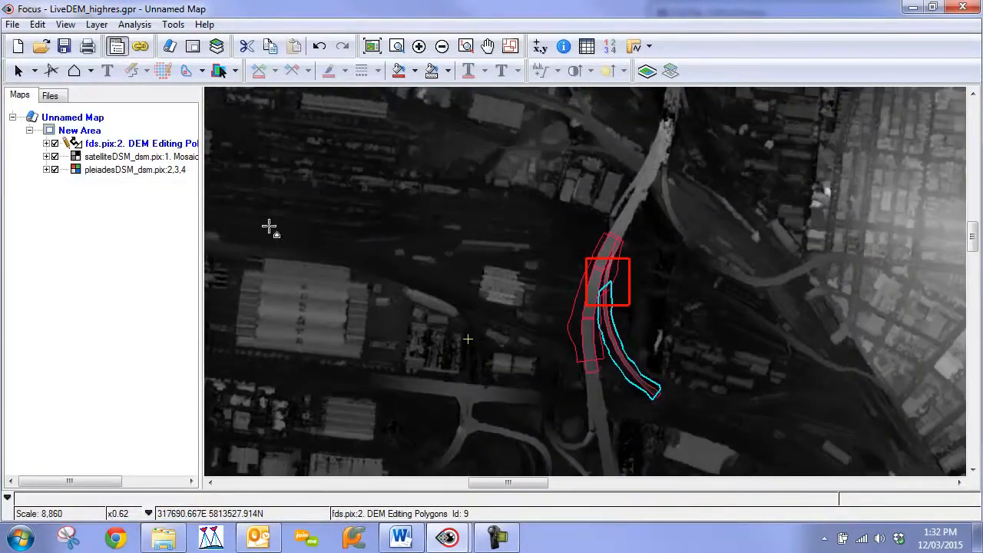
{"action": "left_click", "coordinate": [54, 143]}
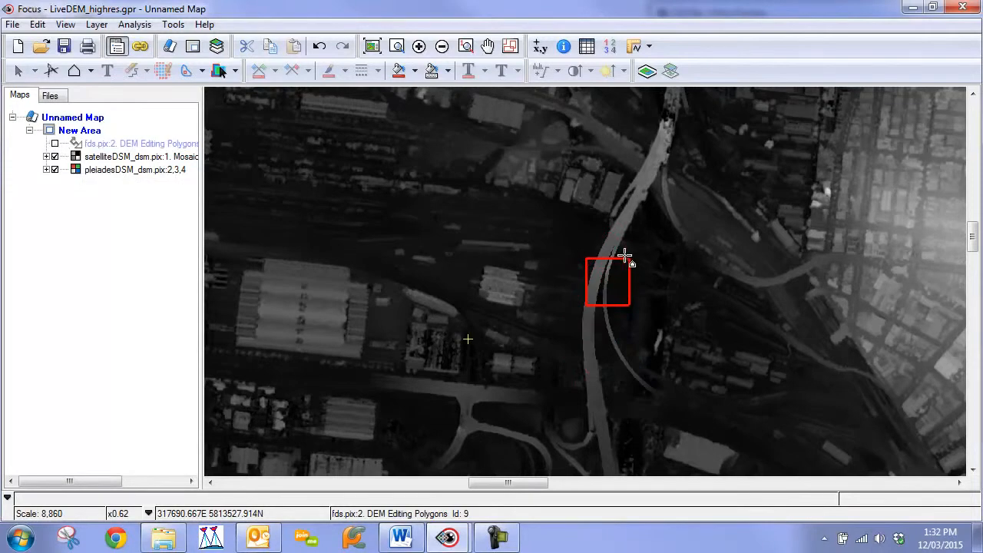